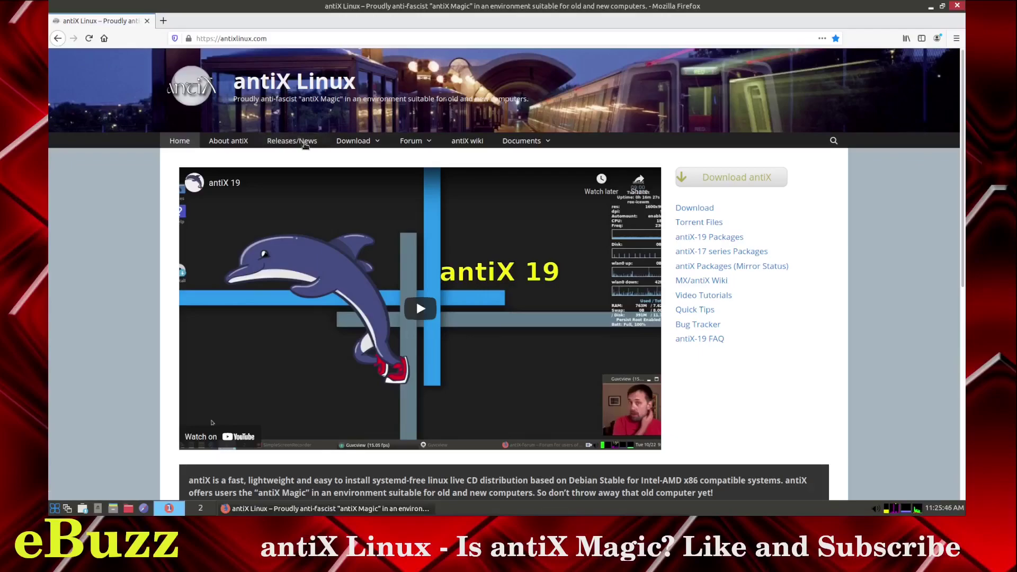
Scroll the antiX homepage past the video to the intro, USB-drive and security-kernel notices
{"action": "scroll", "coordinate": [322, 163], "scroll_direction": "down", "scroll_amount": 3}
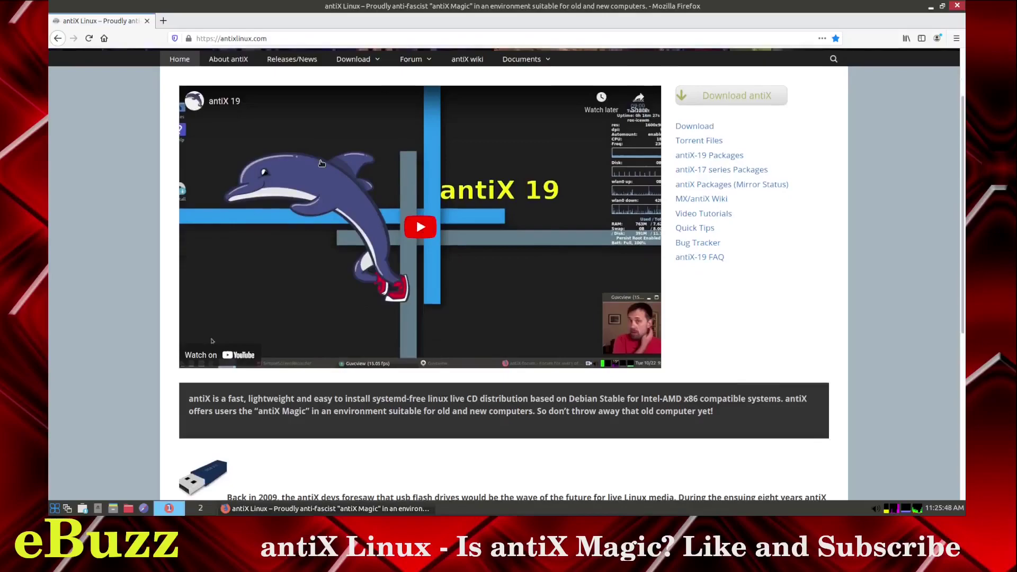
{"action": "scroll", "coordinate": [316, 192], "scroll_direction": "down", "scroll_amount": 2}
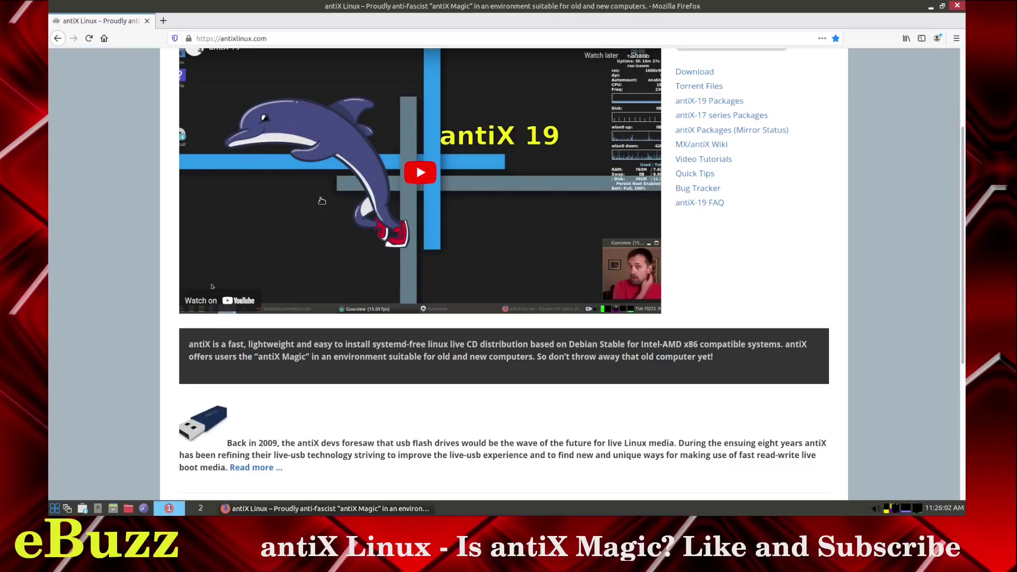
{"action": "scroll", "coordinate": [322, 201], "scroll_direction": "down", "scroll_amount": 1}
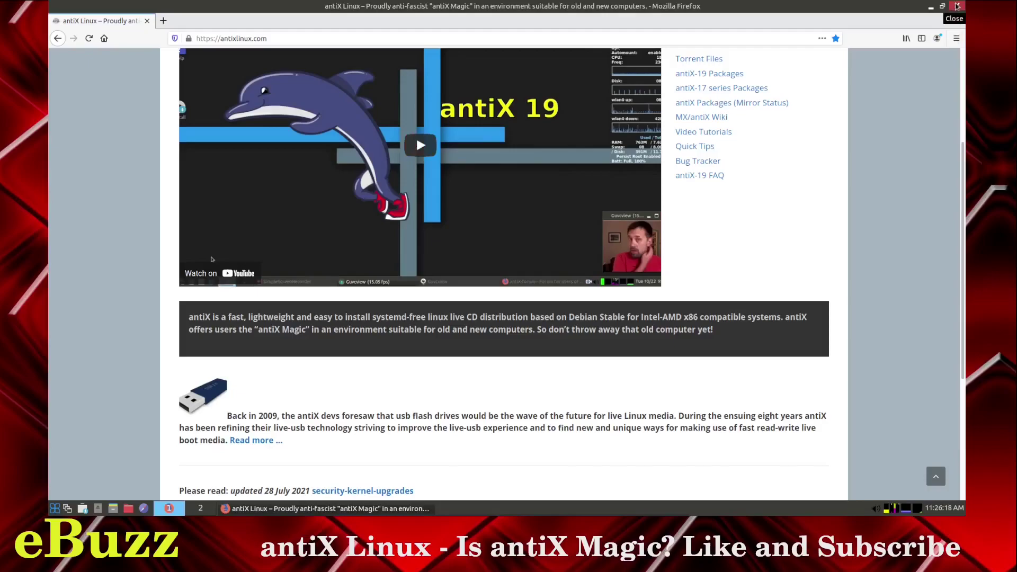
Close the Firefox window to reveal the bare IceWM desktop
{"action": "left_click", "coordinate": [957, 6]}
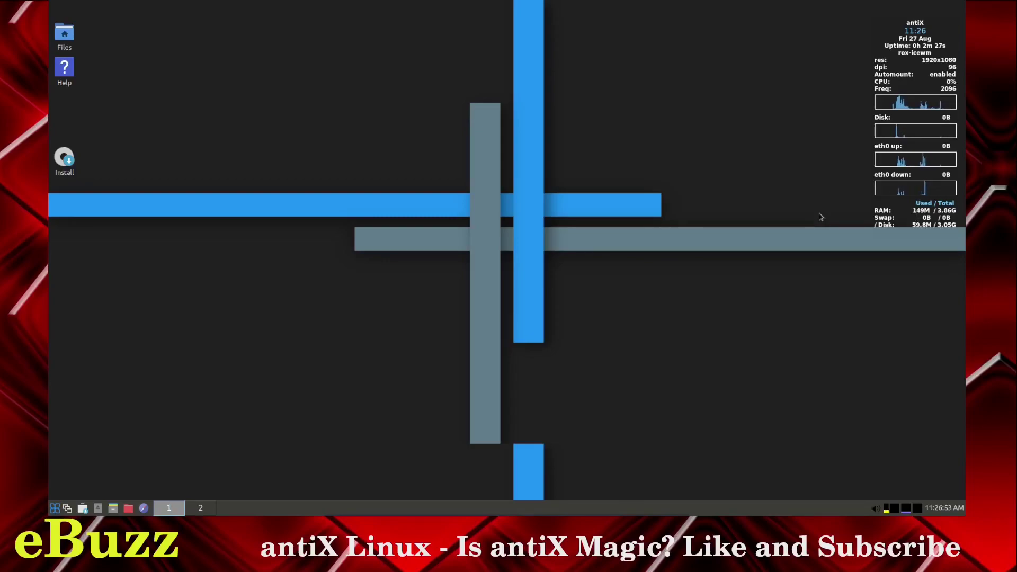
Bring up the desktop root menu, then open the main application menu from the taskbar
{"action": "right_click", "coordinate": [405, 203]}
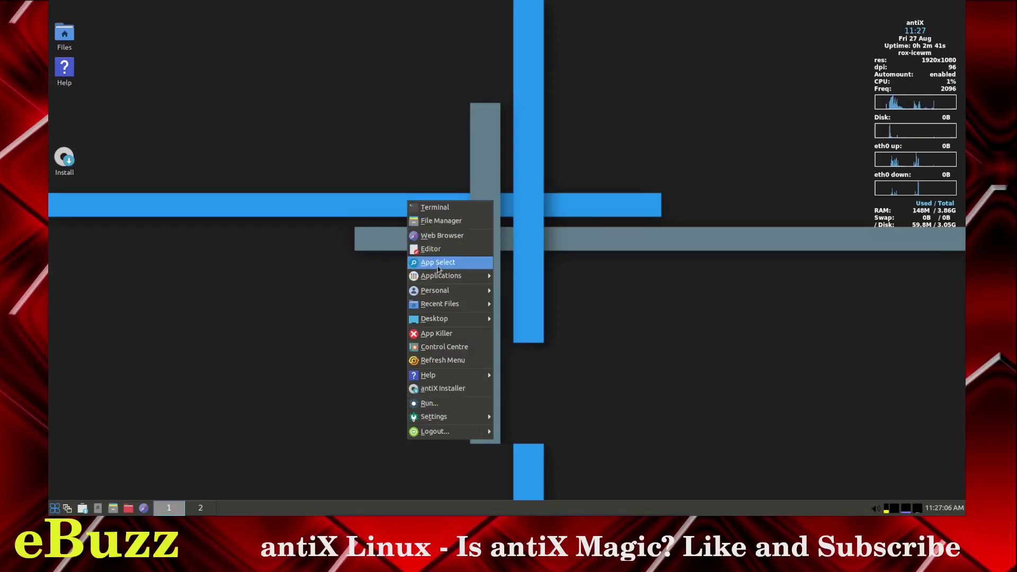
{"action": "mouse_move", "coordinate": [443, 276]}
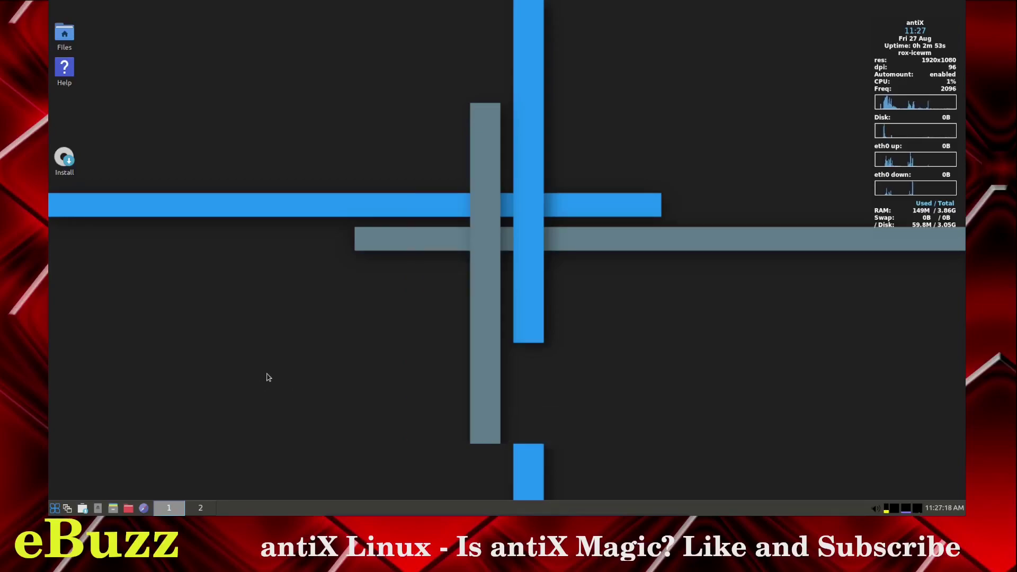
{"action": "left_click", "coordinate": [55, 509]}
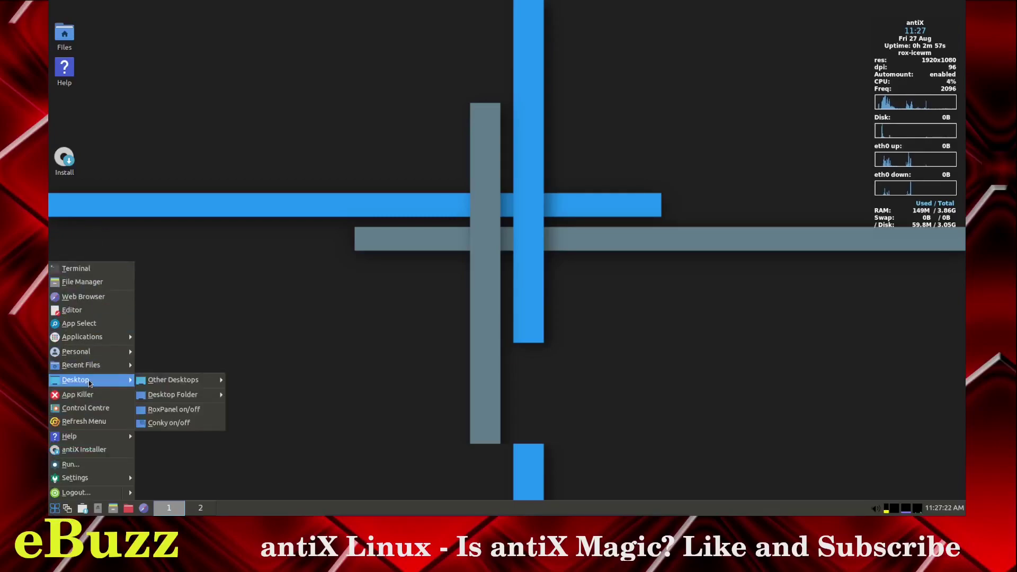
Launch Firefox, scroll through the antiX forum sections and back up, then switch to workspace 2
{"action": "left_click", "coordinate": [83, 298]}
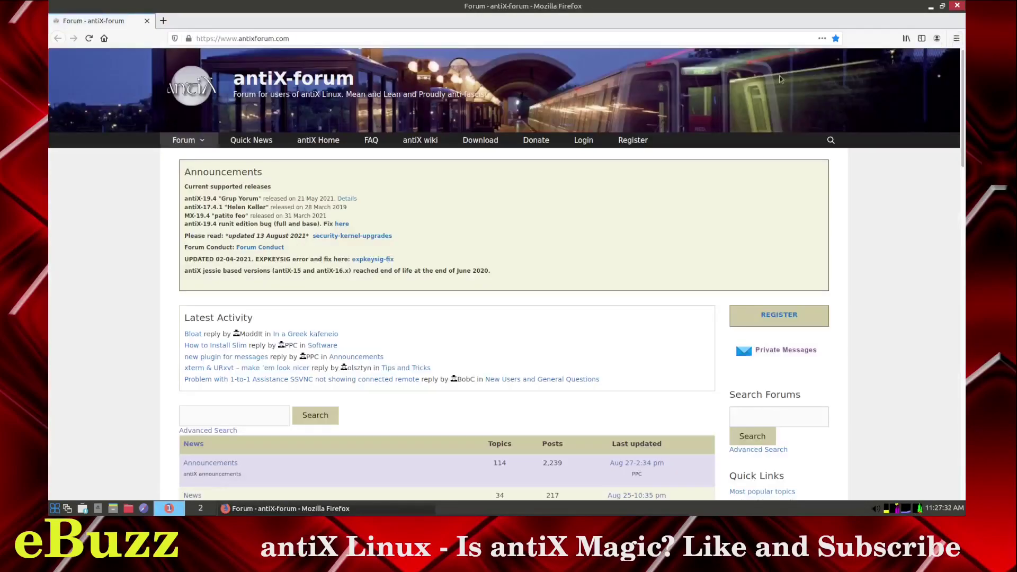
{"action": "scroll", "coordinate": [371, 243], "scroll_direction": "down", "scroll_amount": 1}
{"action": "scroll", "coordinate": [371, 244], "scroll_direction": "down", "scroll_amount": 5}
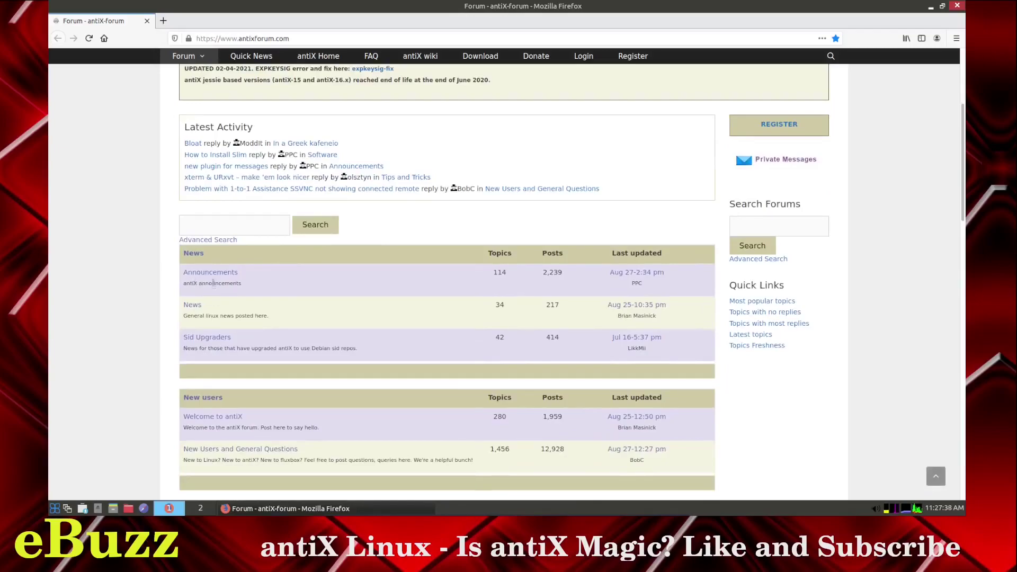
{"action": "scroll", "coordinate": [217, 318], "scroll_direction": "down", "scroll_amount": 3}
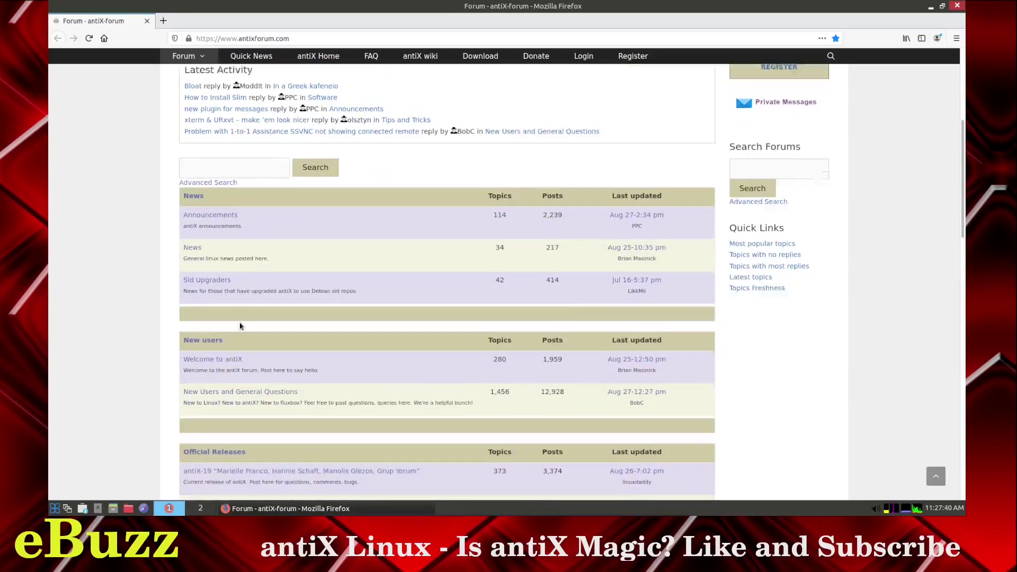
{"action": "scroll", "coordinate": [233, 331], "scroll_direction": "down", "scroll_amount": 2}
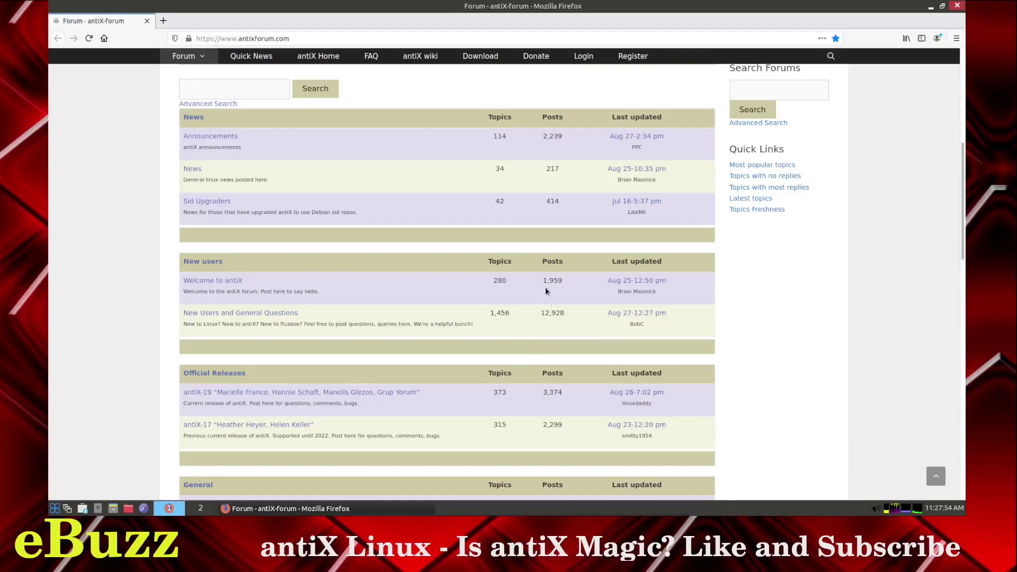
{"action": "scroll", "coordinate": [529, 291], "scroll_direction": "down", "scroll_amount": 10}
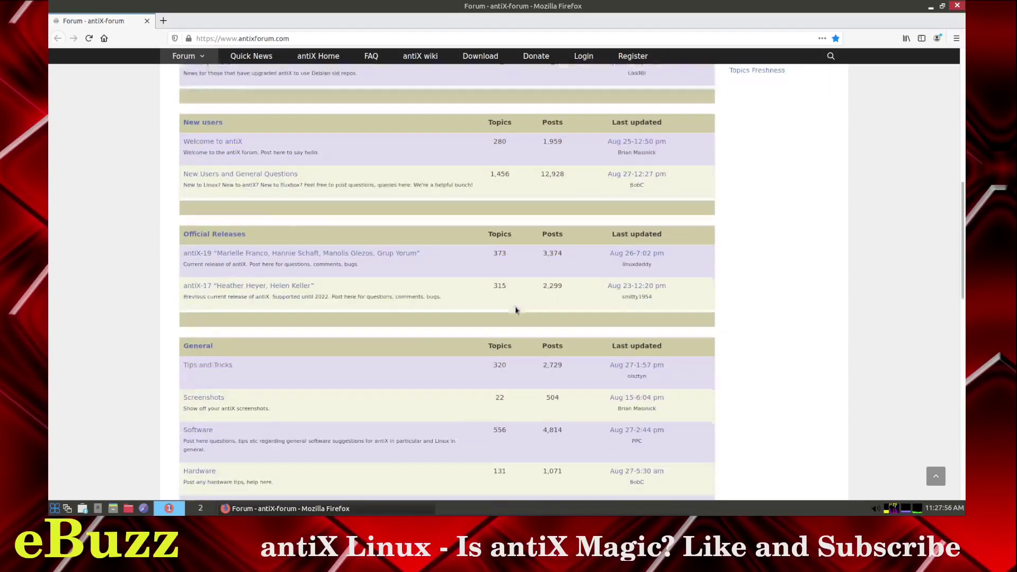
{"action": "scroll", "coordinate": [501, 280], "scroll_direction": "down", "scroll_amount": 5}
{"action": "scroll", "coordinate": [493, 276], "scroll_direction": "up", "scroll_amount": 15}
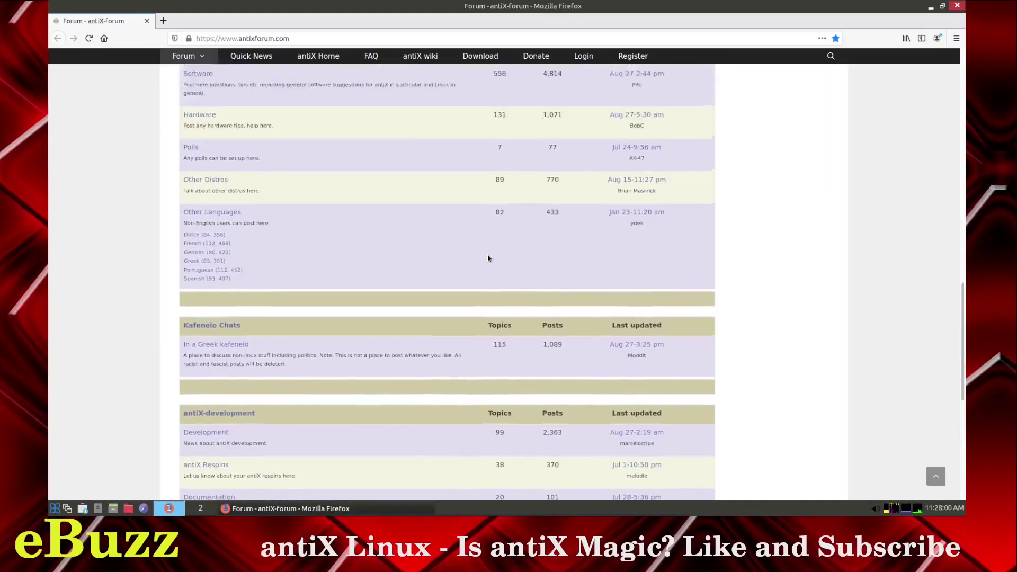
{"action": "scroll", "coordinate": [484, 258], "scroll_direction": "up", "scroll_amount": 5}
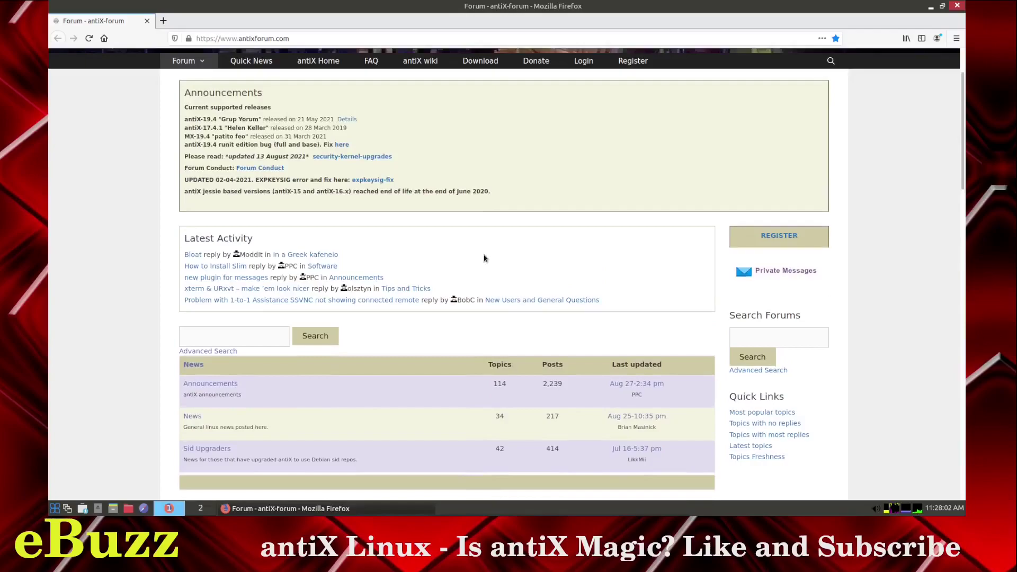
{"action": "scroll", "coordinate": [485, 258], "scroll_direction": "up", "scroll_amount": 3}
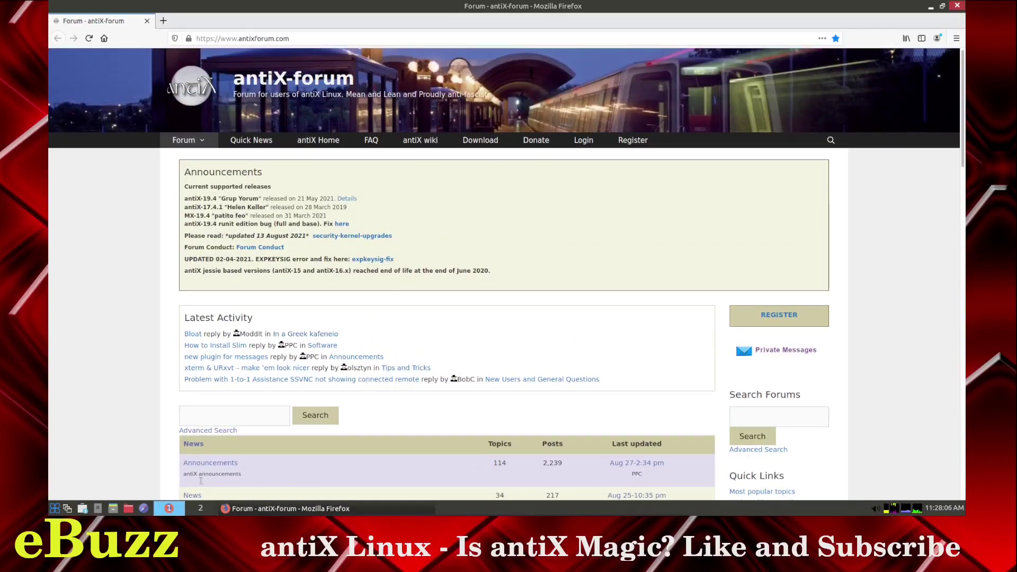
{"action": "left_click", "coordinate": [205, 511]}
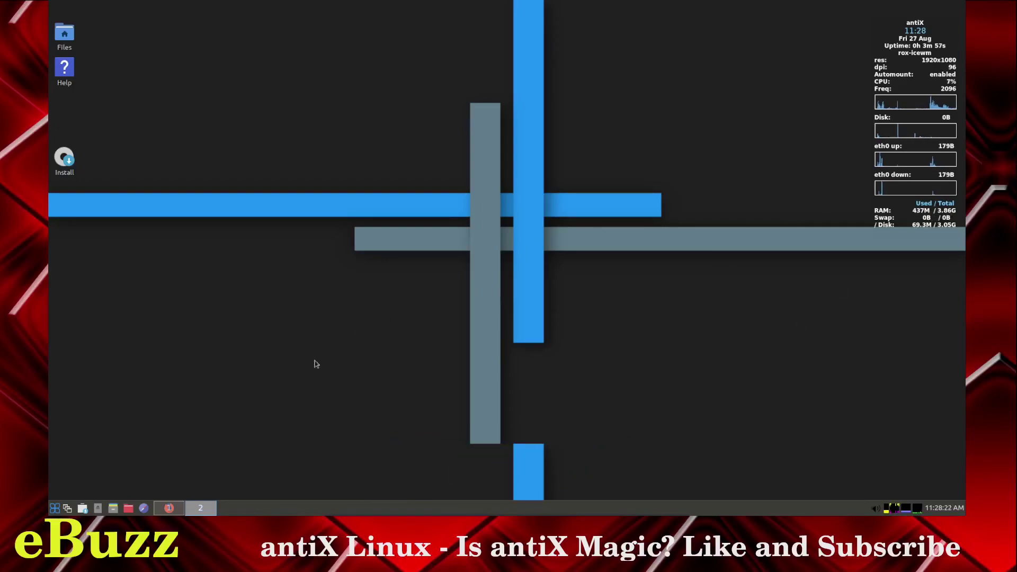
Return to workspace 1 and close the antiX forum Firefox window
{"action": "left_click", "coordinate": [170, 510]}
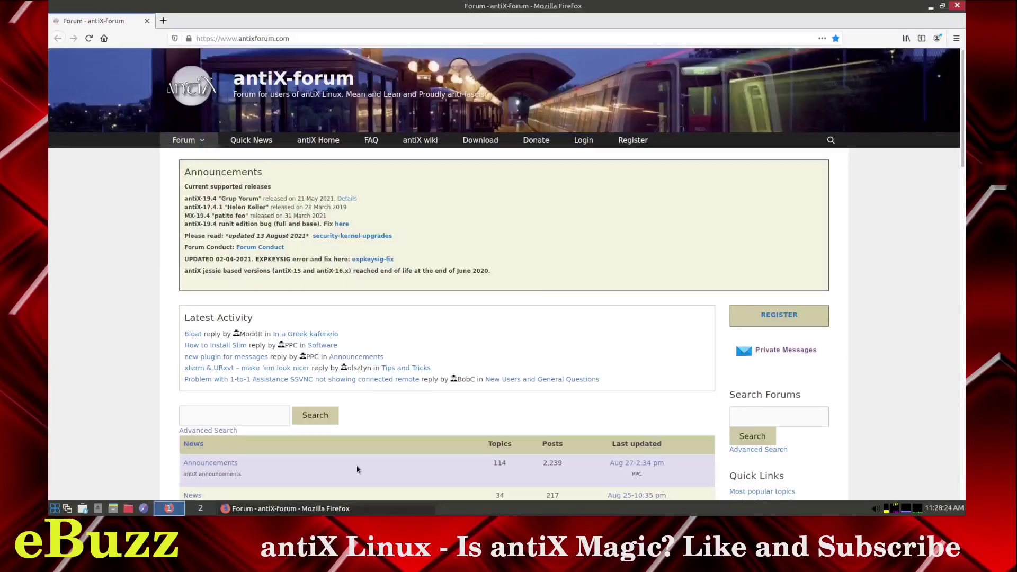
{"action": "left_click", "coordinate": [957, 8]}
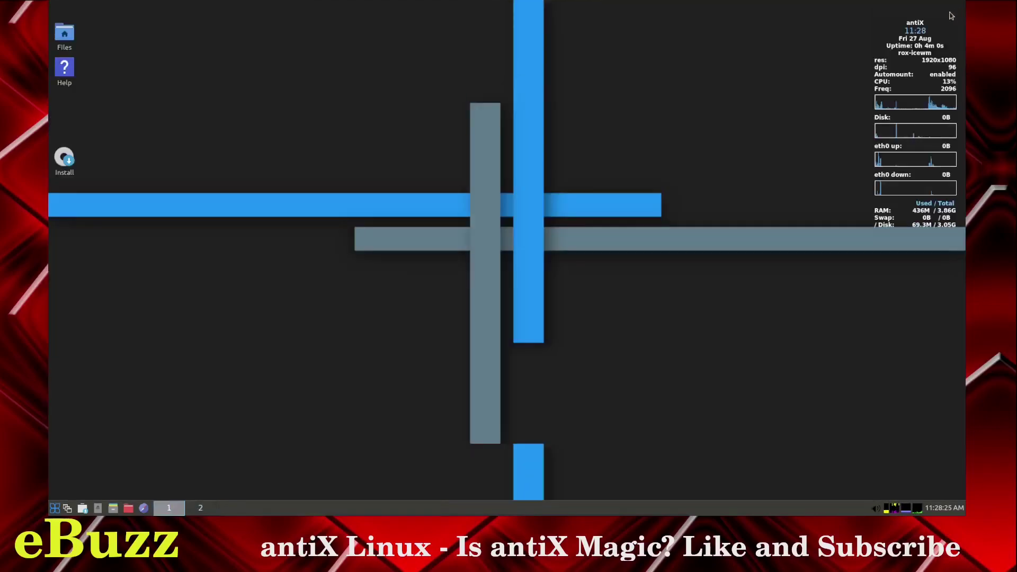
Open the application menu and browse the antiX, Accessories and Games submenus
{"action": "left_click", "coordinate": [54, 508]}
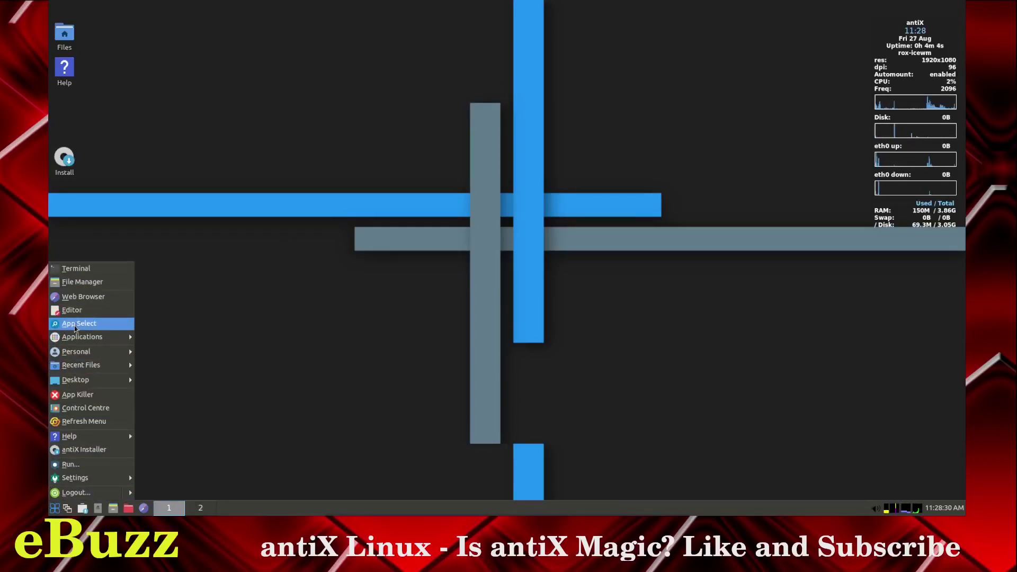
{"action": "mouse_move", "coordinate": [82, 338]}
{"action": "mouse_move", "coordinate": [174, 338]}
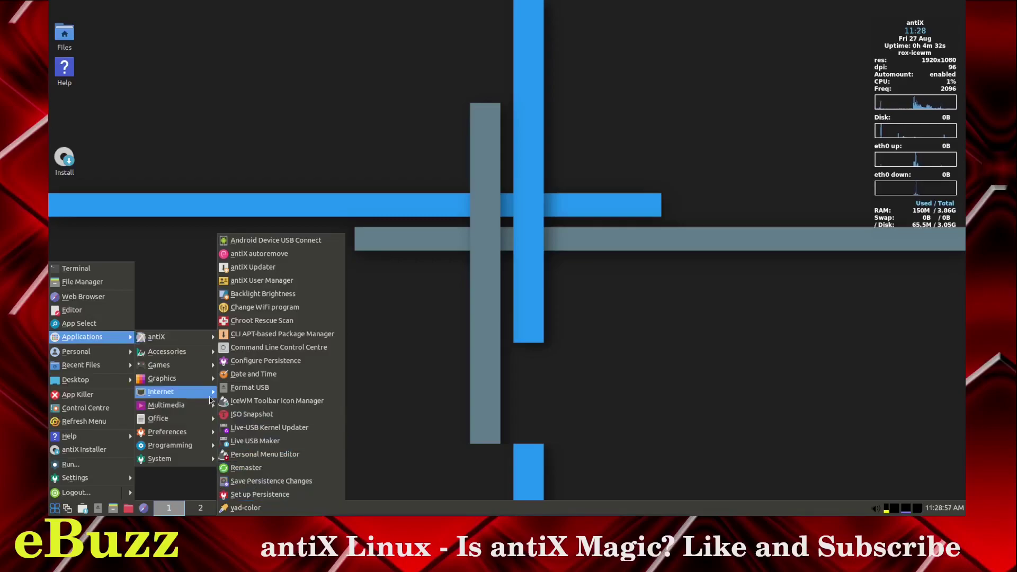
{"action": "mouse_move", "coordinate": [193, 354]}
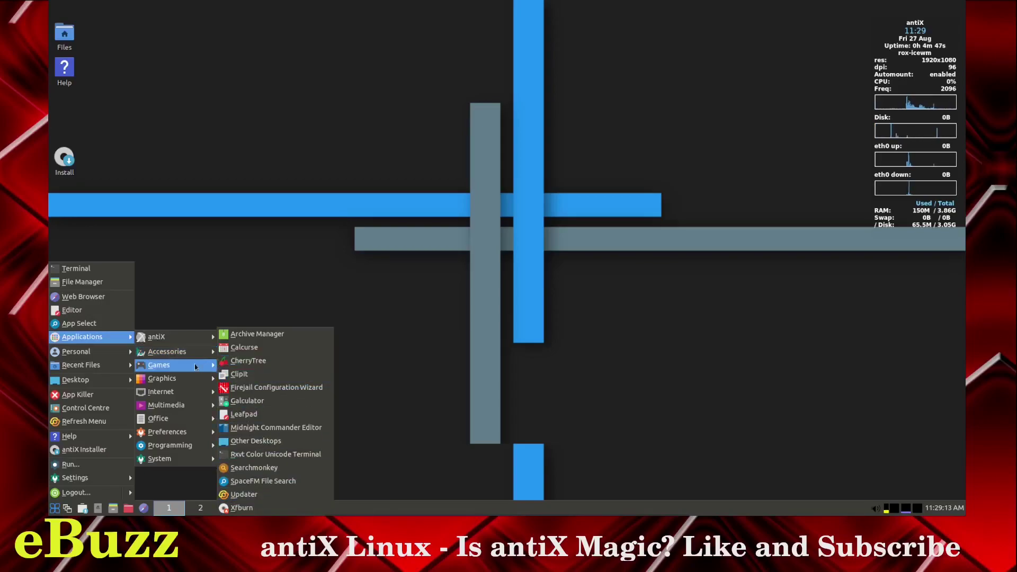
{"action": "mouse_move", "coordinate": [181, 367]}
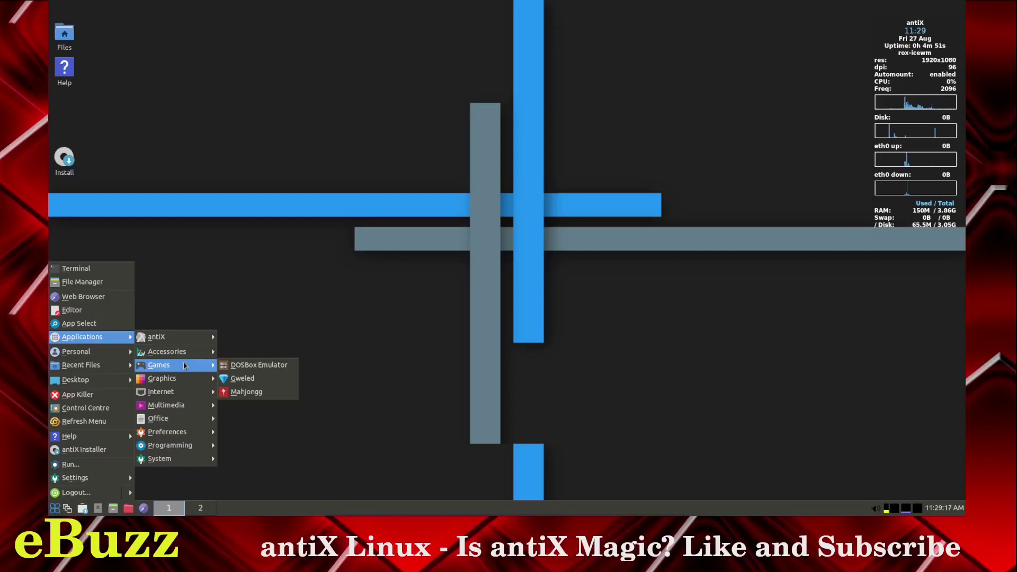
Expand the Multimedia submenu listing Alsamixer, Celluloid, MPV Media Player, SMTube and XMMS
{"action": "mouse_move", "coordinate": [186, 384]}
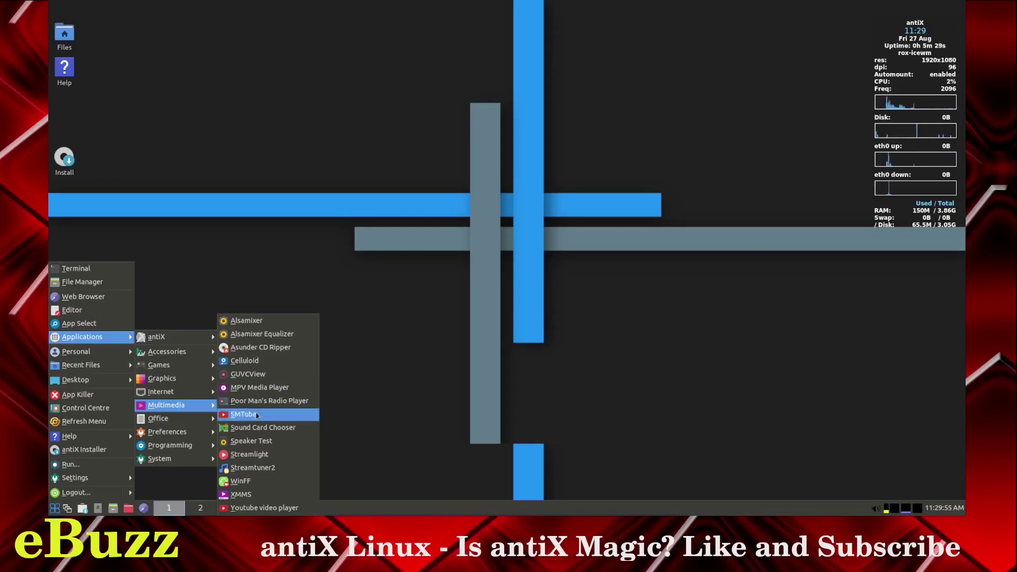
Launch SMTube and search for 'linux' videos, scrolling through the results
{"action": "left_click", "coordinate": [256, 414]}
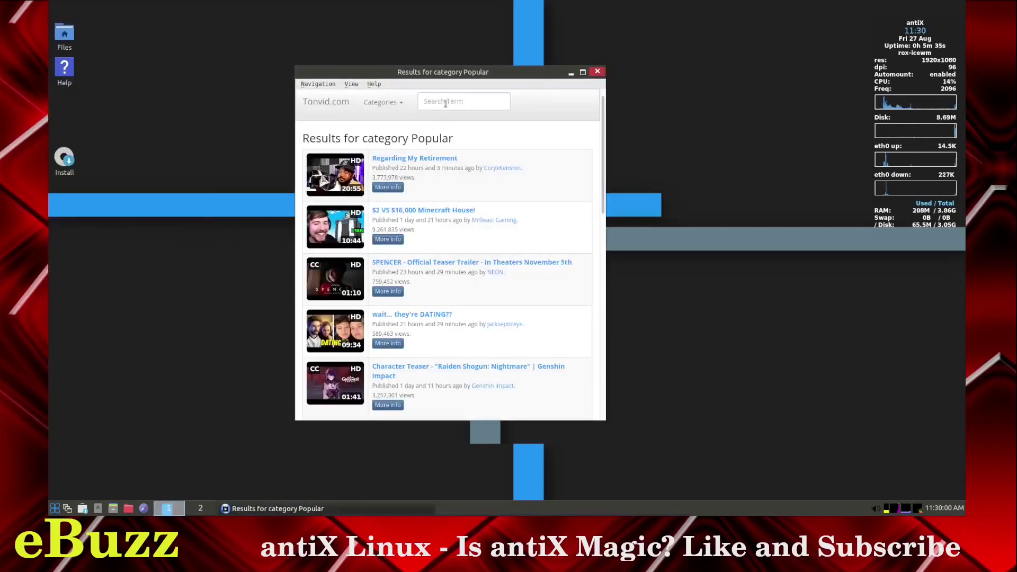
{"action": "type", "text": "linux"}
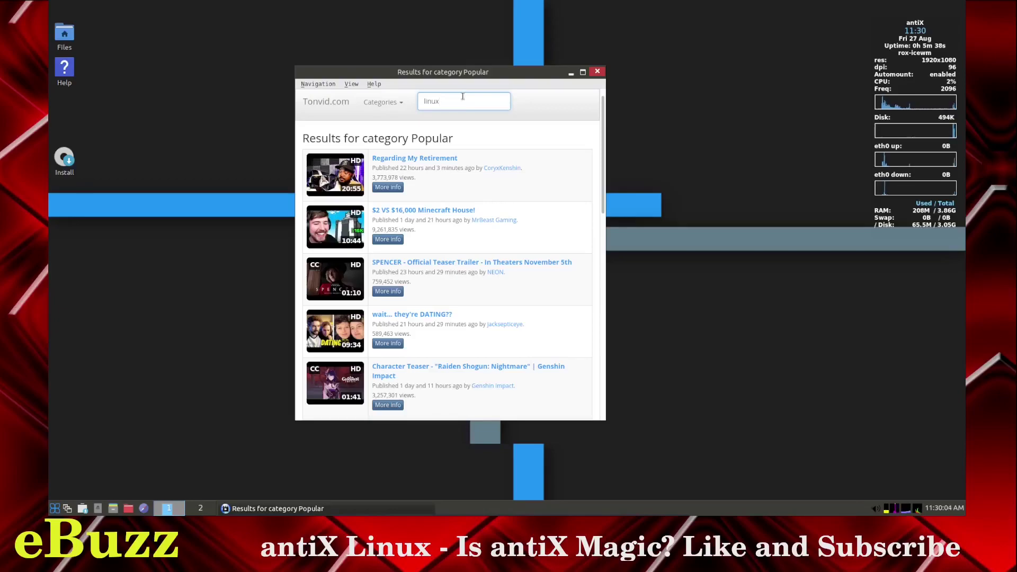
{"action": "key", "text": "Return"}
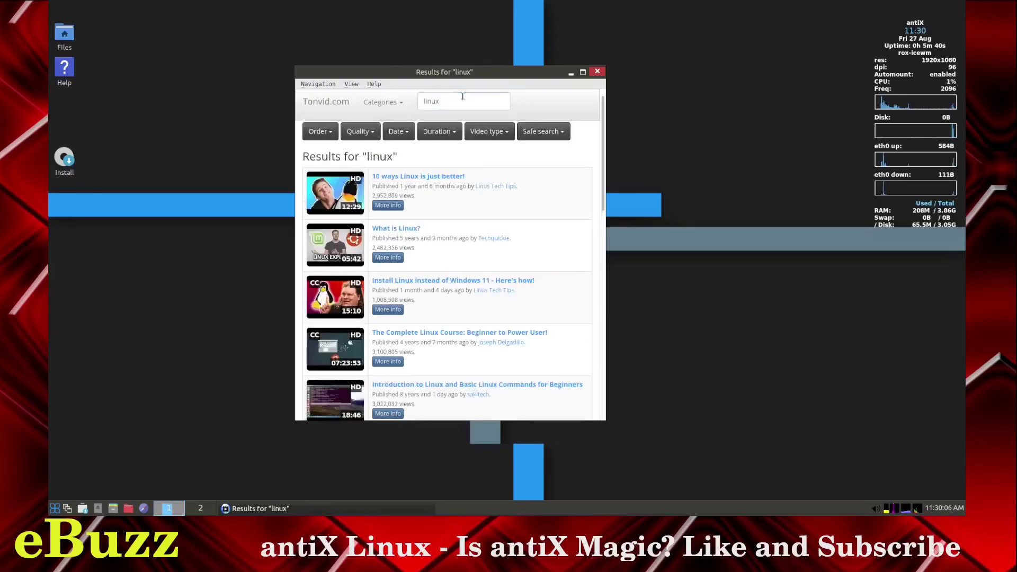
{"action": "scroll", "coordinate": [428, 227], "scroll_direction": "down", "scroll_amount": 2}
{"action": "scroll", "coordinate": [428, 227], "scroll_direction": "up", "scroll_amount": 2}
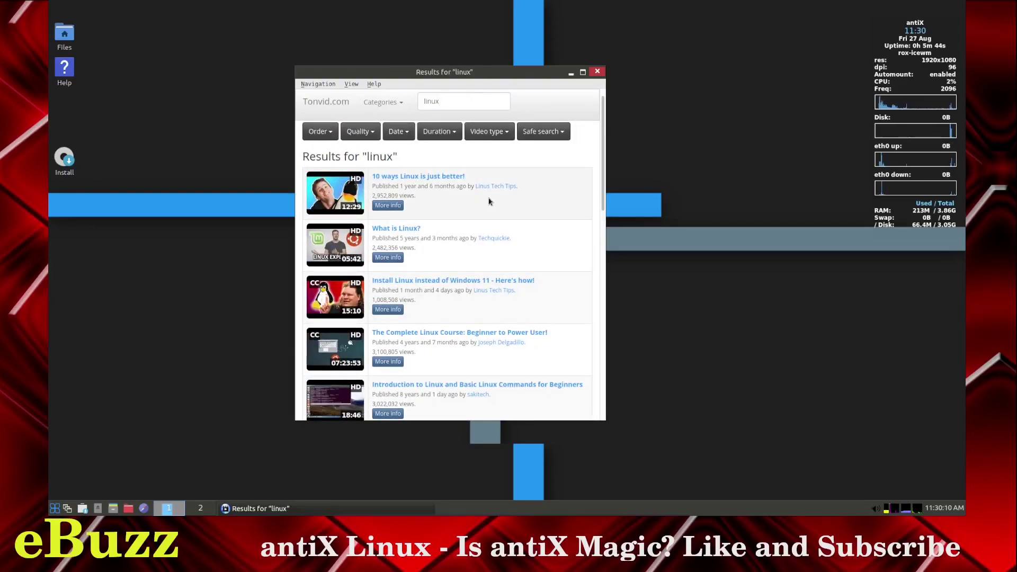
{"action": "scroll", "coordinate": [488, 204], "scroll_direction": "down", "scroll_amount": 1}
{"action": "scroll", "coordinate": [488, 204], "scroll_direction": "up", "scroll_amount": 1}
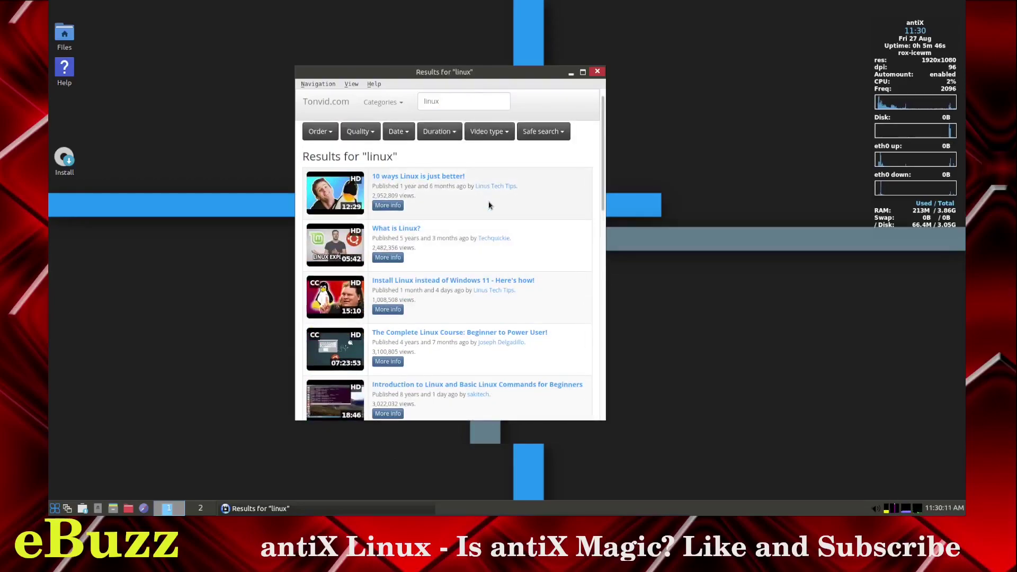
Play '10 ways Linux is just better!' twice, closing the video player each time
{"action": "left_click", "coordinate": [436, 177]}
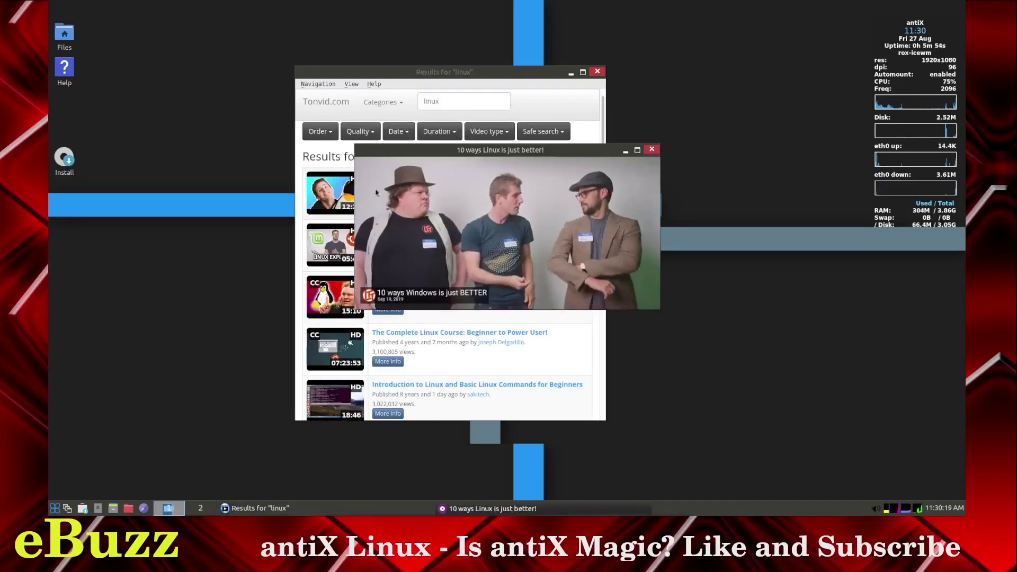
{"action": "left_click", "coordinate": [652, 149]}
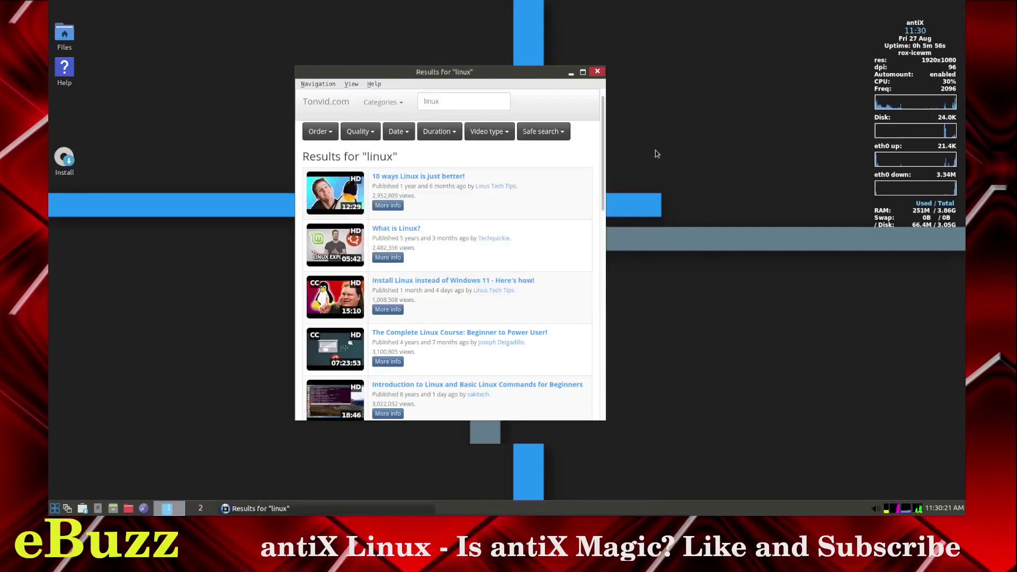
{"action": "left_click", "coordinate": [597, 71]}
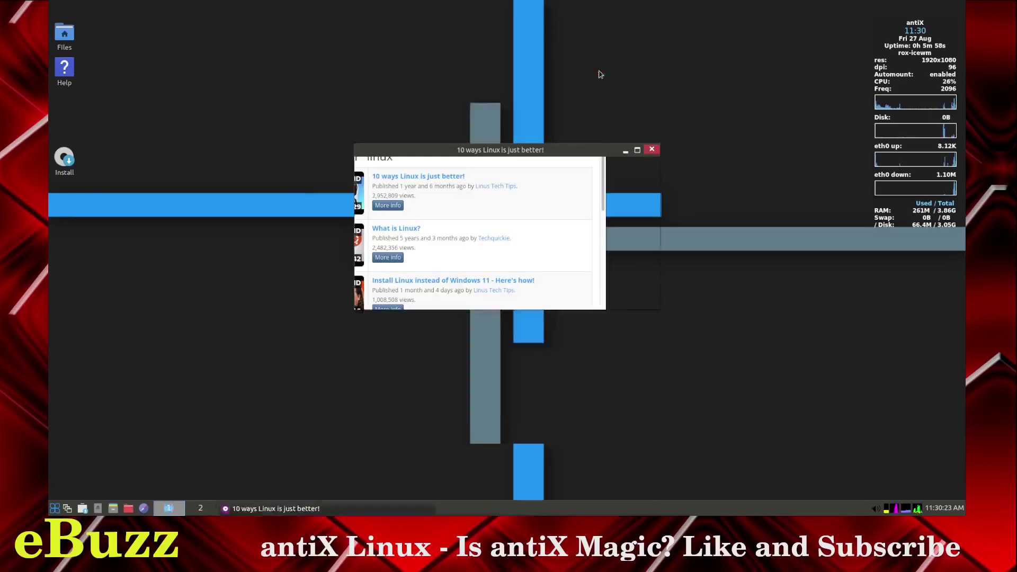
{"action": "left_click", "coordinate": [652, 150]}
Launch Customize Look and Feel from Applications > Preferences in the main menu
{"action": "left_click", "coordinate": [54, 510]}
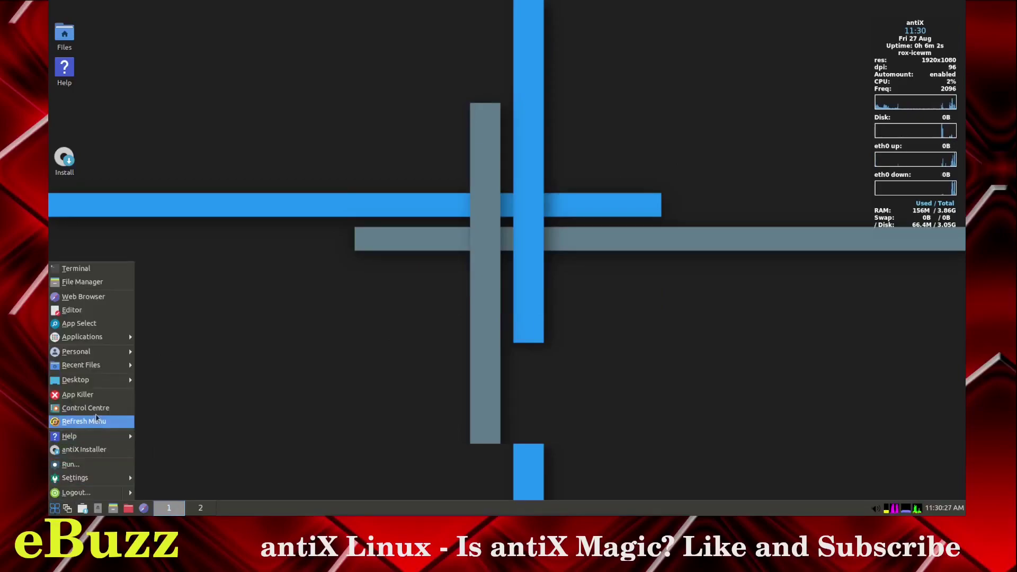
{"action": "mouse_move", "coordinate": [106, 337]}
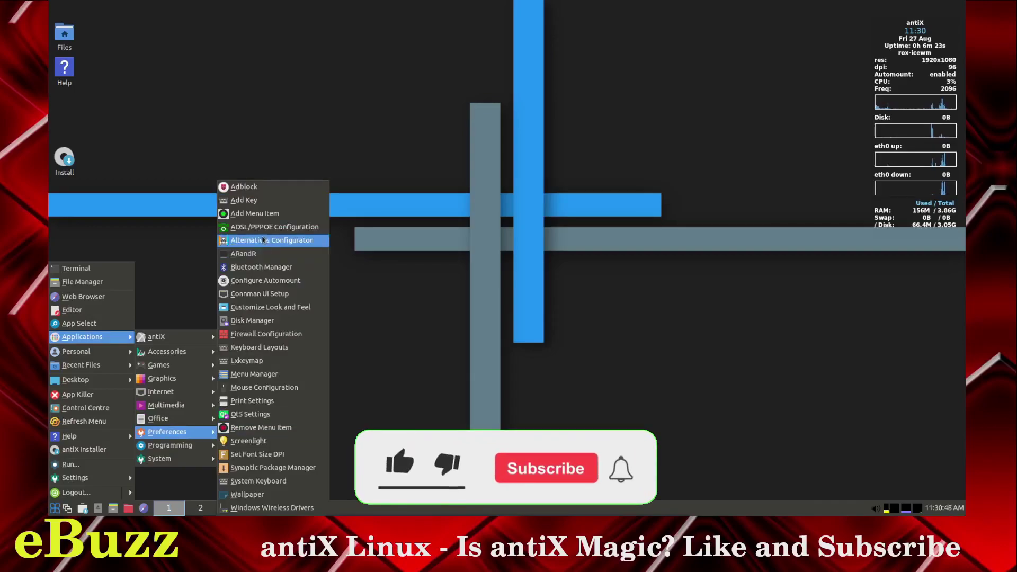
{"action": "left_click", "coordinate": [279, 308]}
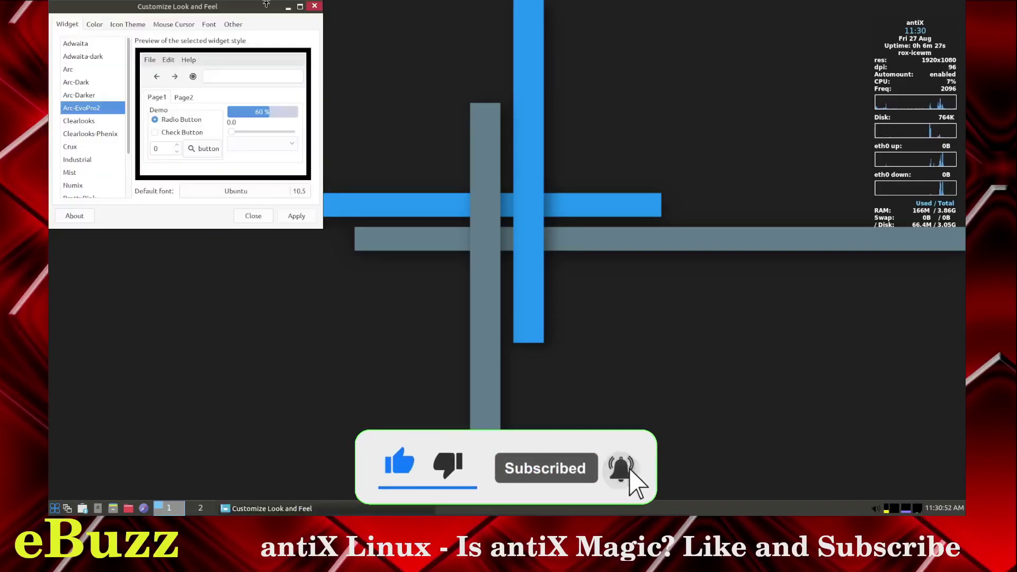
Center and maximize the window, then view the Color, Icon Theme, Mouse Cursor, Font and Other tabs
{"action": "left_click_drag", "start_coordinate": [257, 8], "coordinate": [428, 87]}
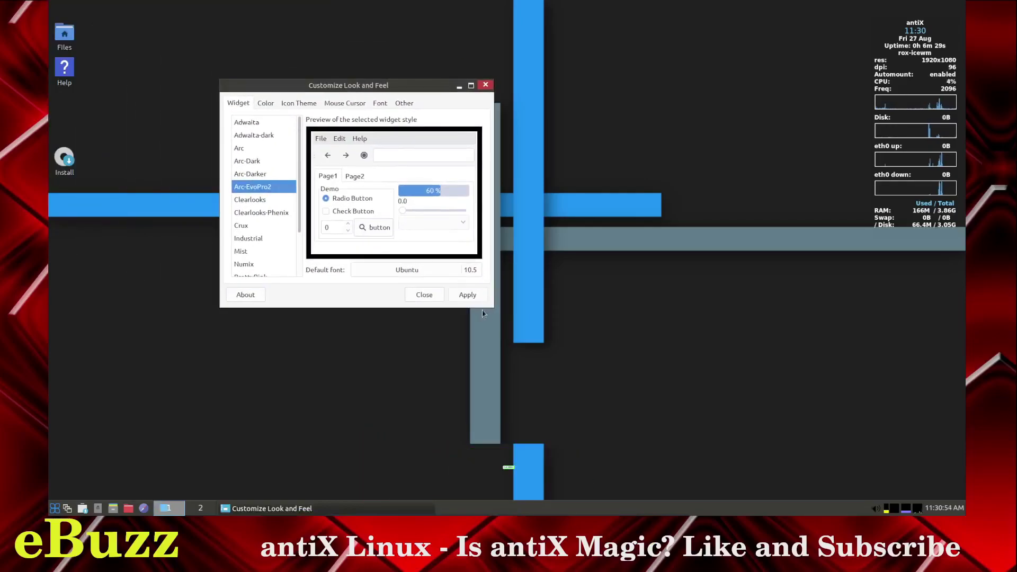
{"action": "double_click", "coordinate": [418, 85]}
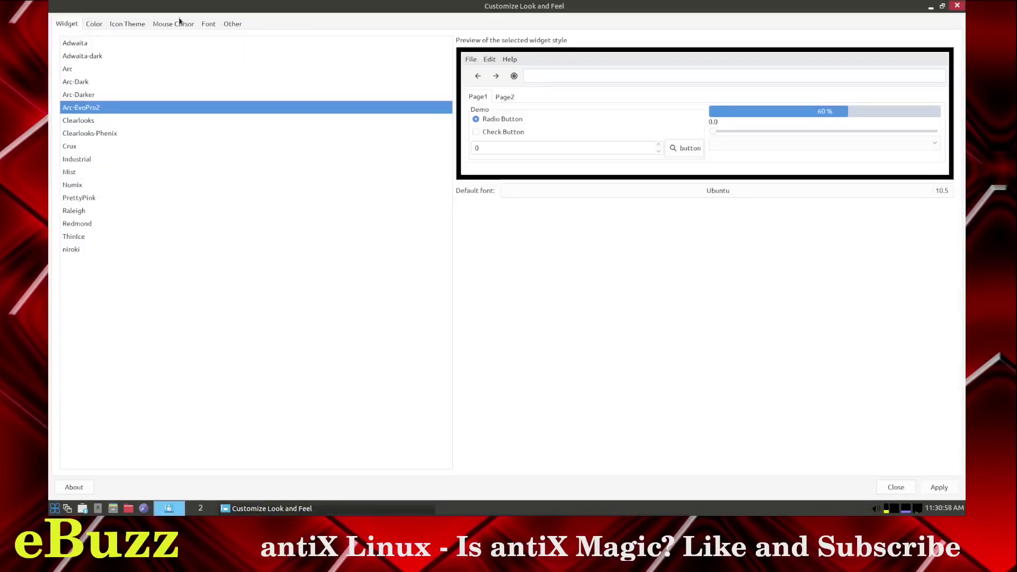
{"action": "left_click", "coordinate": [99, 25]}
{"action": "left_click", "coordinate": [133, 29]}
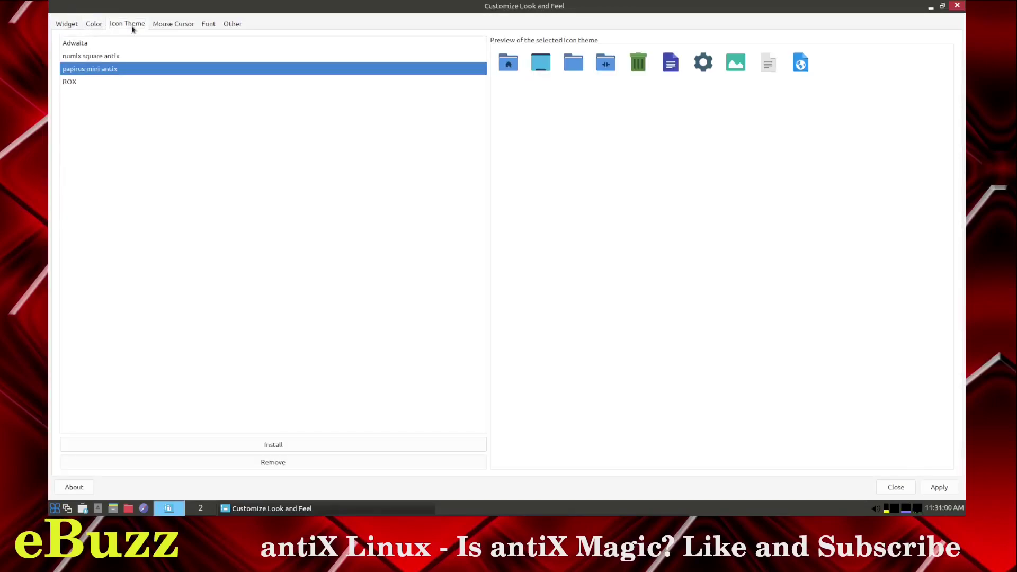
{"action": "left_click", "coordinate": [161, 26]}
{"action": "left_click", "coordinate": [210, 27]}
{"action": "left_click", "coordinate": [236, 24]}
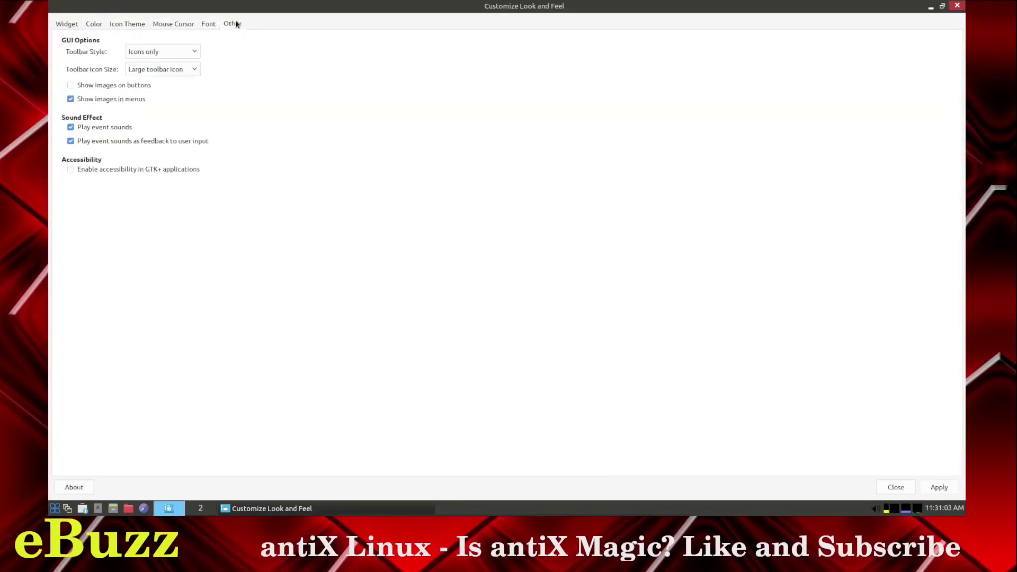
{"action": "left_click", "coordinate": [139, 27]}
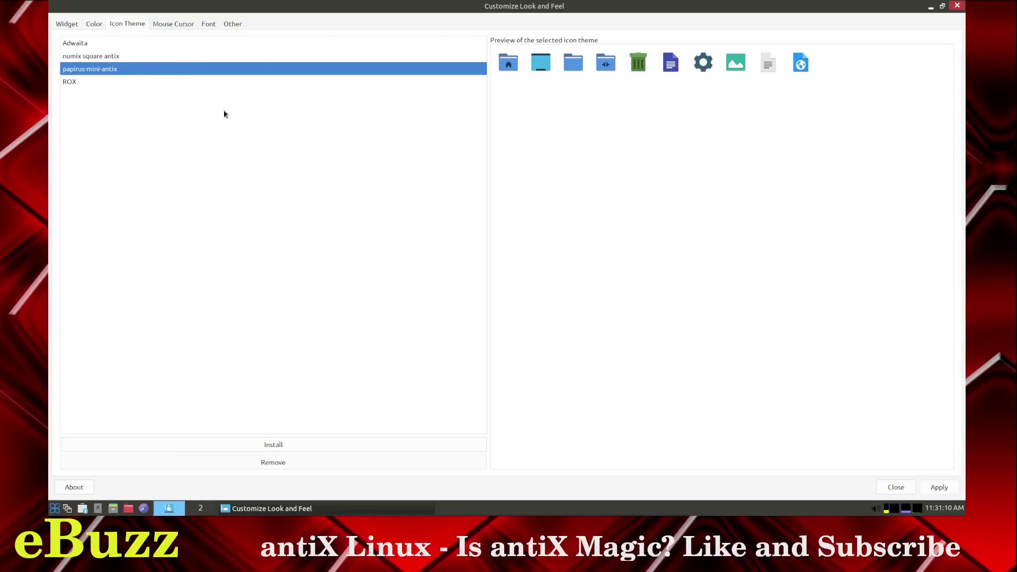
Close the appearance settings, then launch the Control Centre's Choose Wallpaper tool from the menu
{"action": "left_click", "coordinate": [896, 487]}
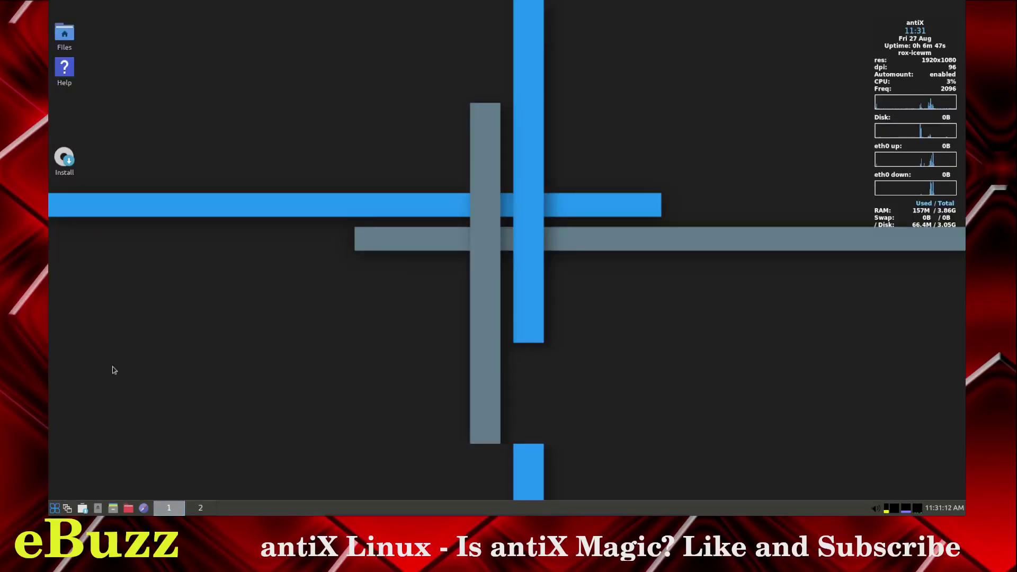
{"action": "left_click", "coordinate": [56, 508]}
{"action": "mouse_move", "coordinate": [85, 354]}
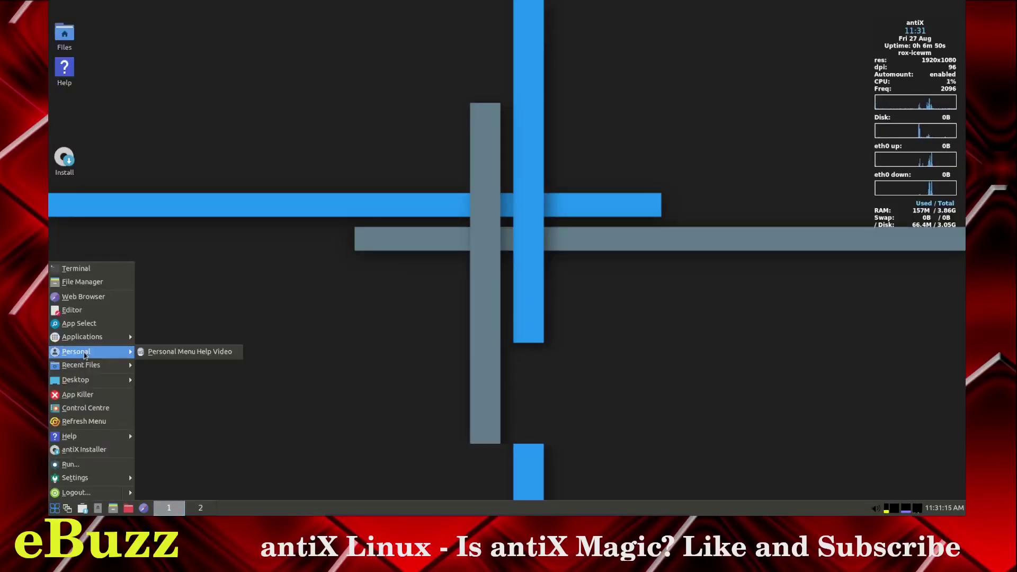
{"action": "mouse_move", "coordinate": [85, 381]}
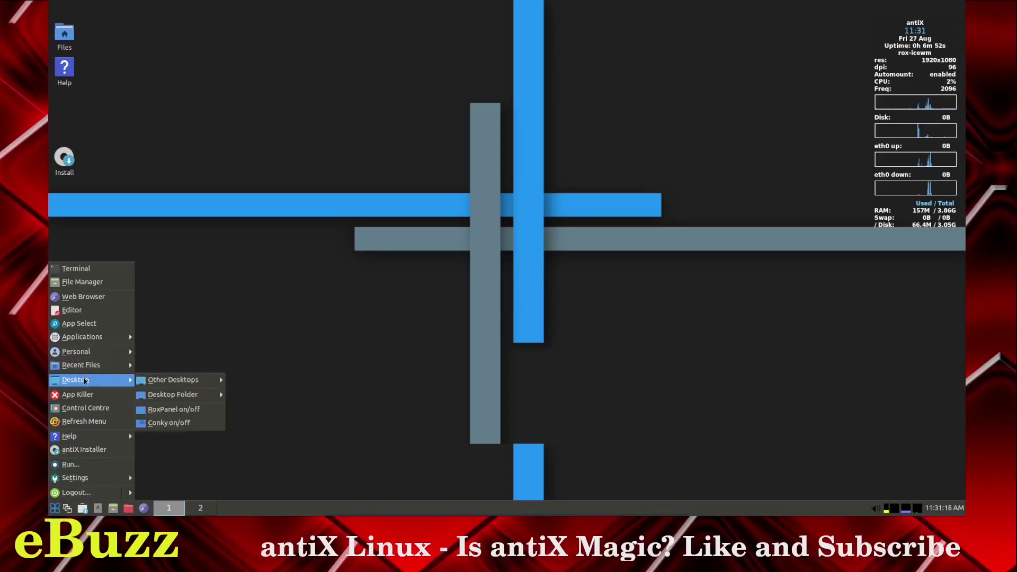
{"action": "left_click", "coordinate": [86, 409]}
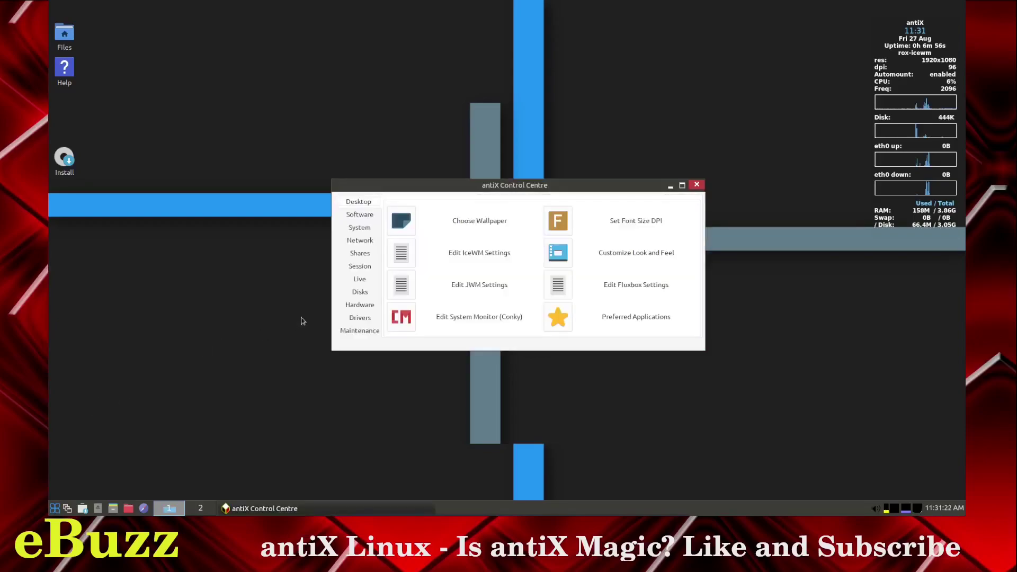
{"action": "left_click", "coordinate": [407, 224]}
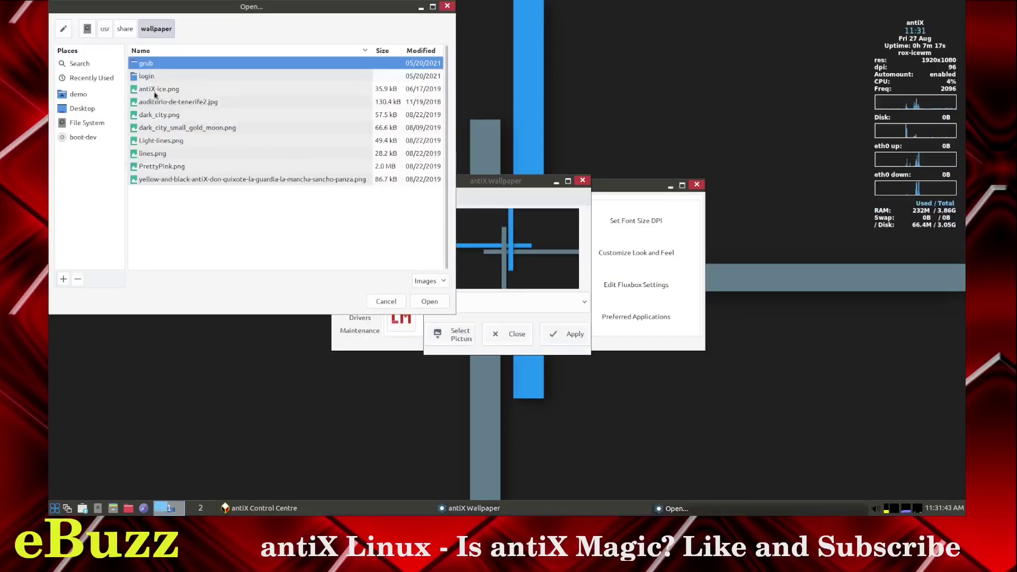
Choose the yellow-and-black-antiX windmill picture and apply it as the desktop wallpaper
{"action": "left_click", "coordinate": [155, 91]}
{"action": "left_click", "coordinate": [161, 180]}
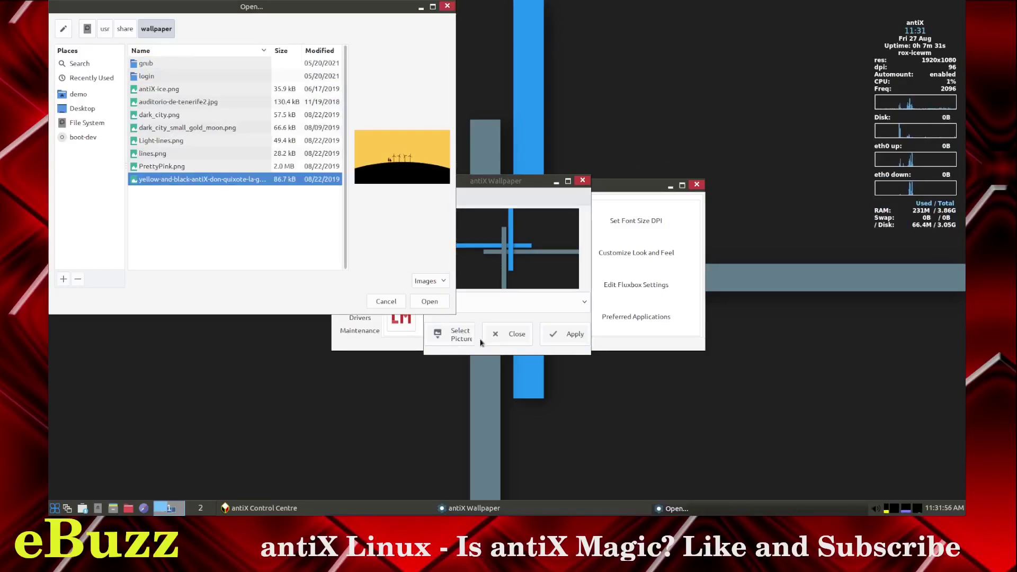
{"action": "left_click", "coordinate": [430, 302]}
{"action": "left_click", "coordinate": [575, 339]}
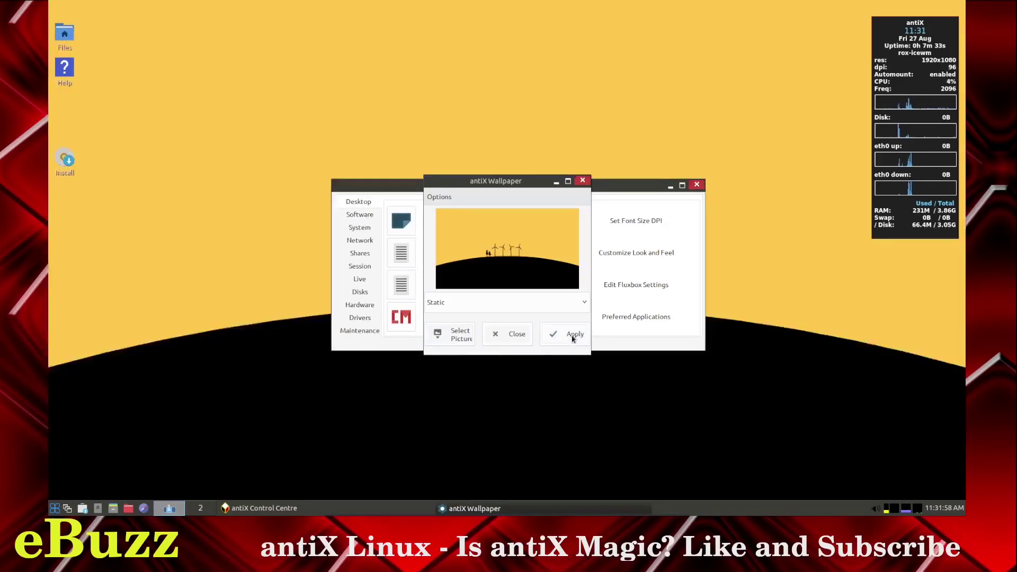
Close the wallpaper dialog and the Control Centre, then bring up the main menu
{"action": "left_click", "coordinate": [582, 182]}
{"action": "left_click", "coordinate": [697, 185]}
{"action": "left_click", "coordinate": [55, 508]}
{"action": "mouse_move", "coordinate": [93, 381]}
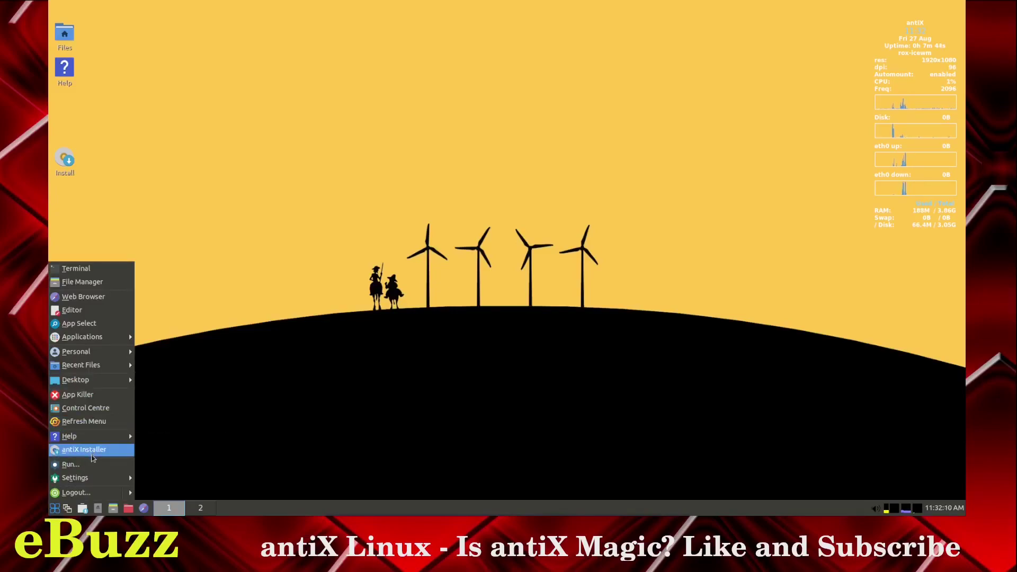
Show the Settings > Themes > F… submenu listing FauxGlass-Huge, -Large, -Medium and -Small
{"action": "mouse_move", "coordinate": [90, 479]}
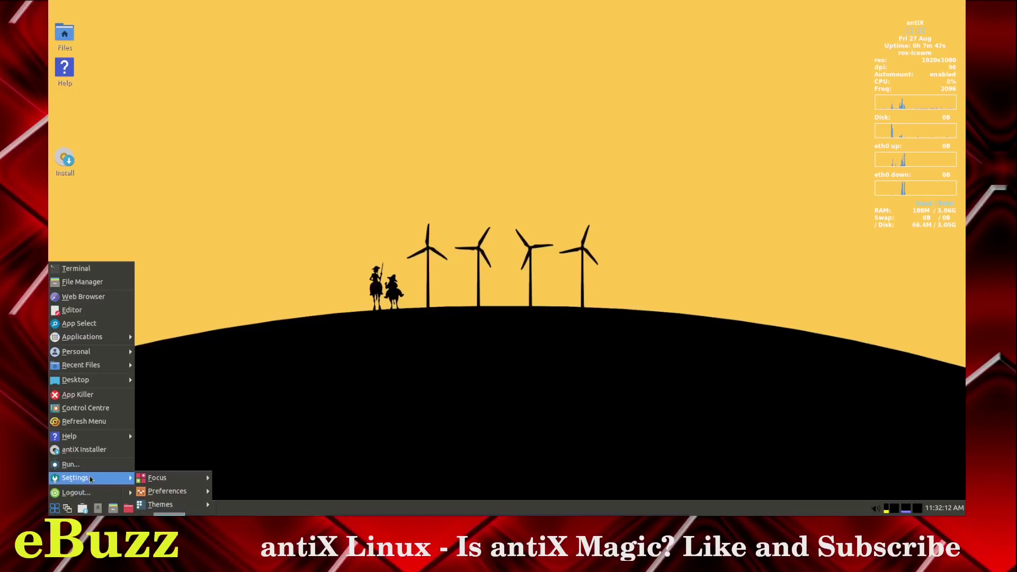
{"action": "mouse_move", "coordinate": [196, 507]}
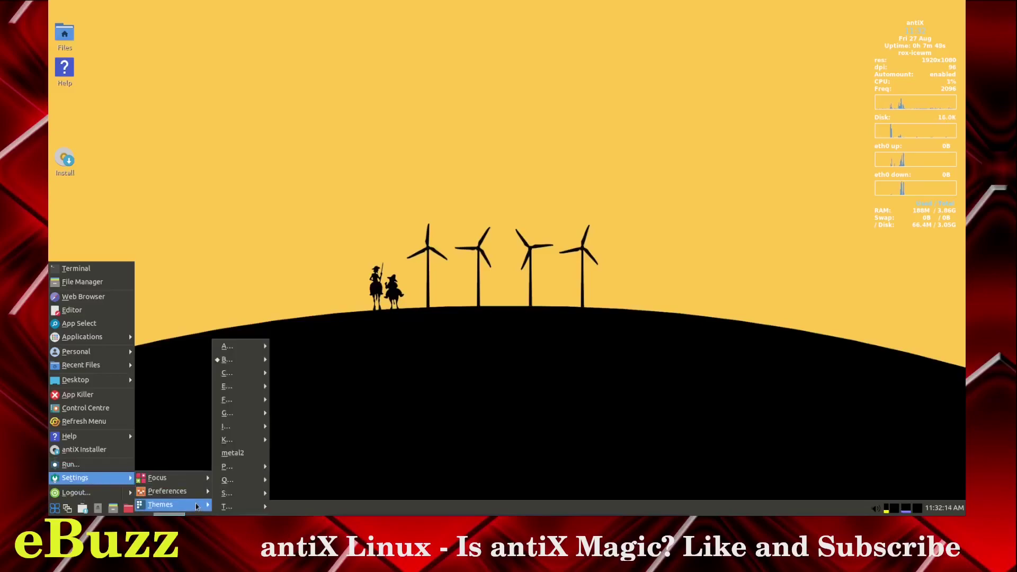
{"action": "mouse_move", "coordinate": [260, 350]}
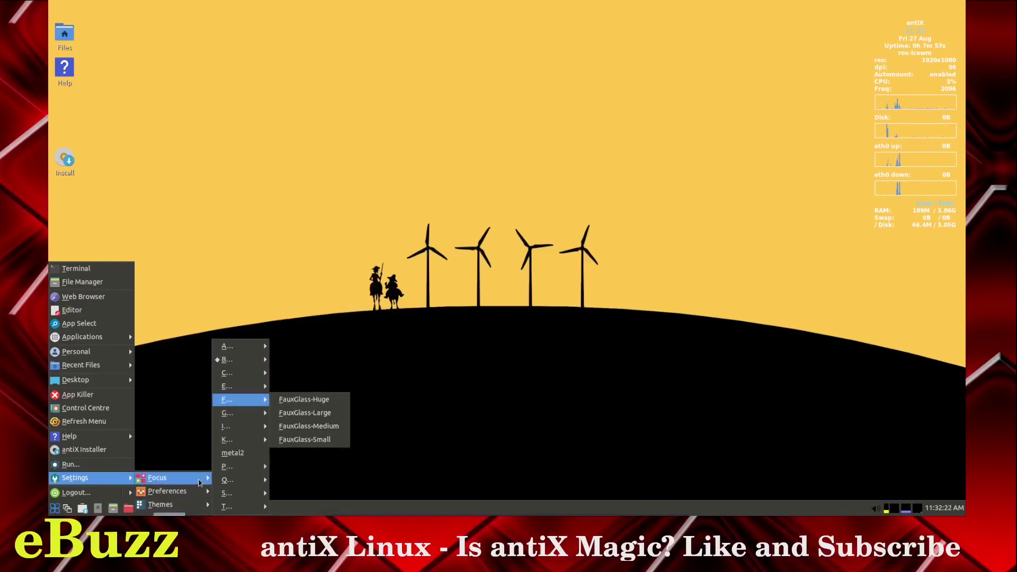
Open ROX-Filer at the home folder and maximise its window
{"action": "left_click", "coordinate": [281, 368]}
{"action": "left_click", "coordinate": [113, 510]}
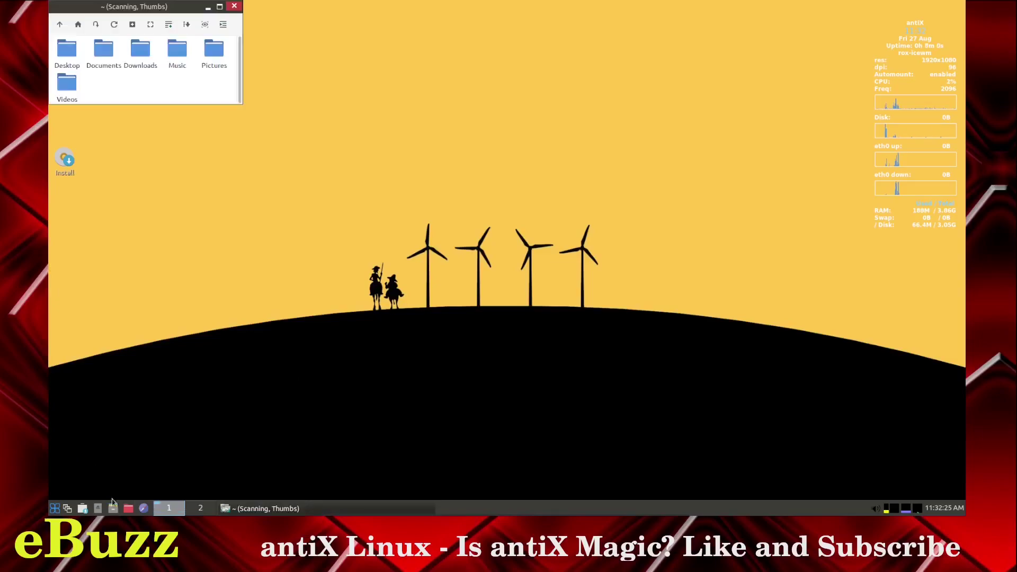
{"action": "left_click_drag", "start_coordinate": [173, 8], "coordinate": [311, 84]}
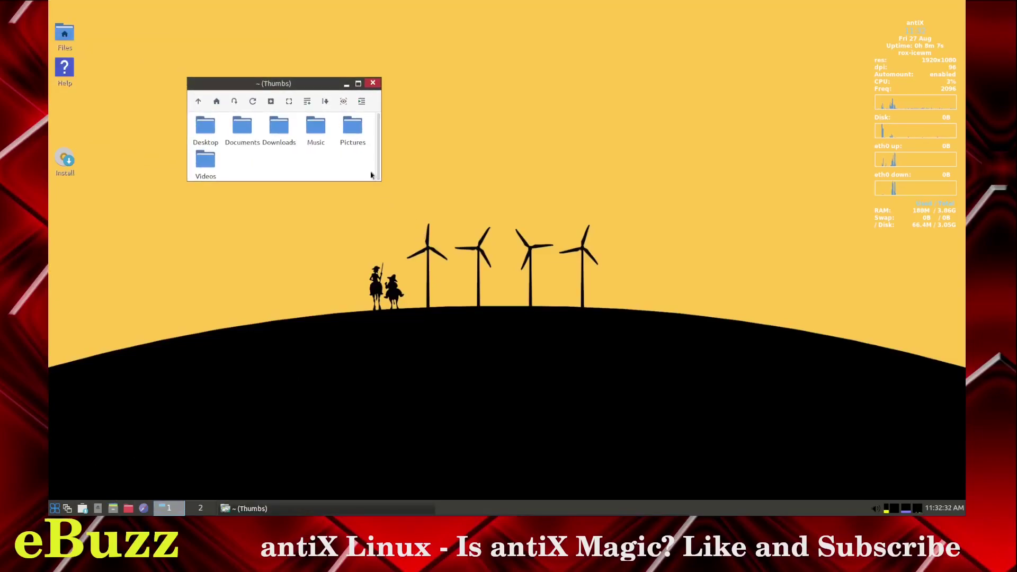
{"action": "double_click", "coordinate": [329, 84]}
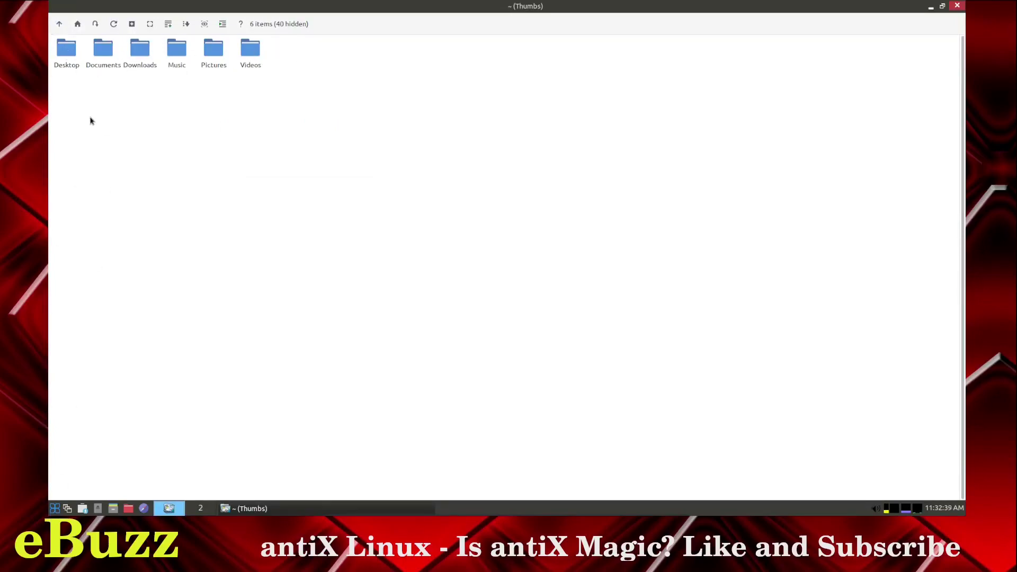
Browse into Desktop and back up, select all six folders, deselect them, and close the file manager
{"action": "double_click", "coordinate": [65, 56]}
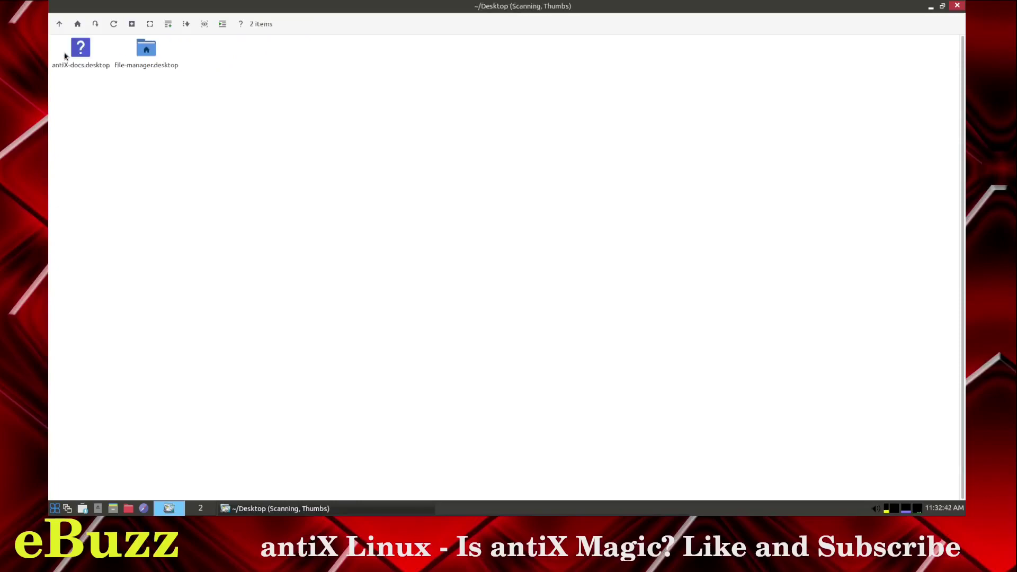
{"action": "left_click", "coordinate": [60, 24]}
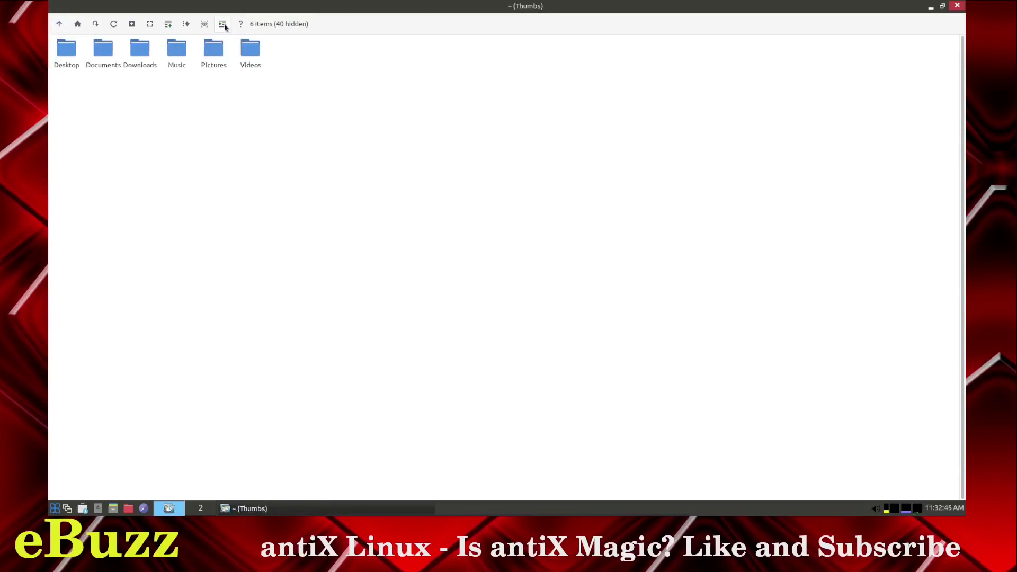
{"action": "key", "text": "ctrl+a"}
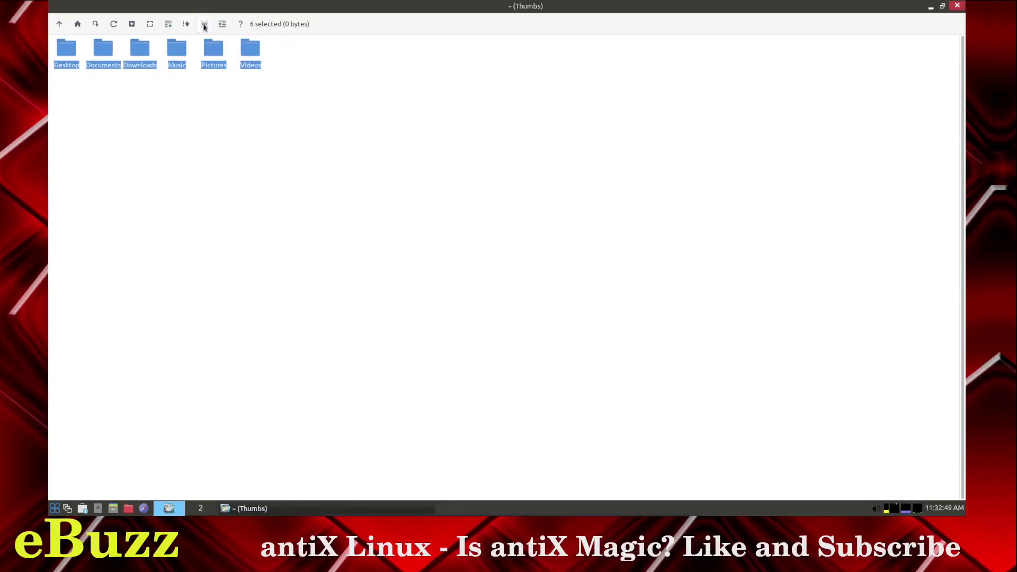
{"action": "key", "text": "Escape"}
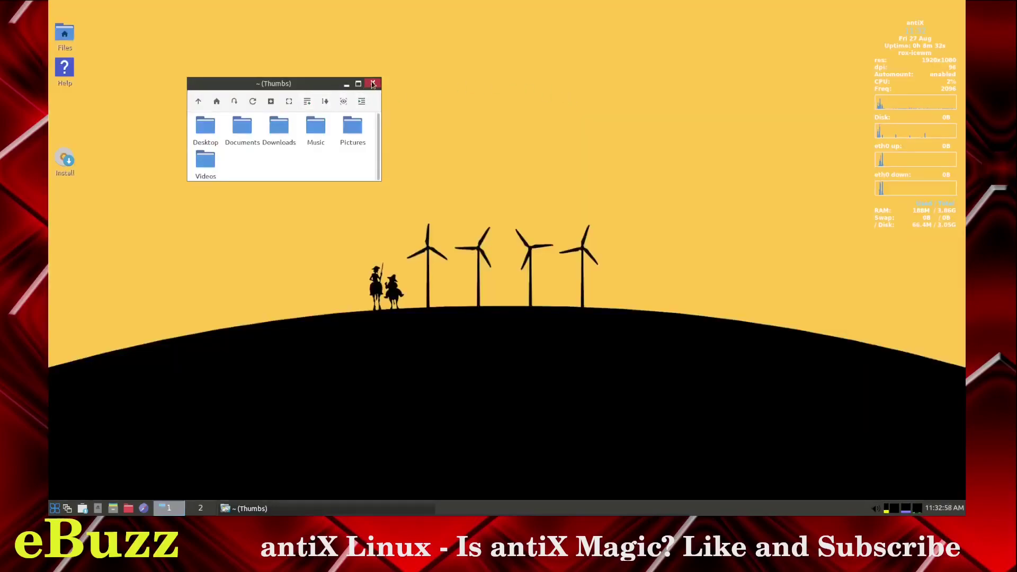
{"action": "left_click", "coordinate": [369, 83]}
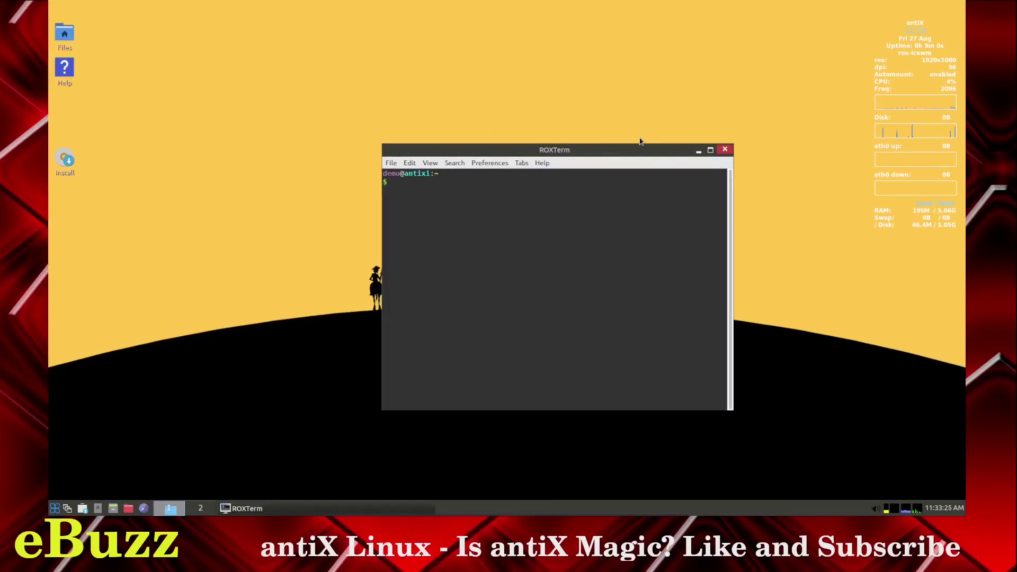
Run htop in ROXTerm to show the live process list
{"action": "type", "text": "htop"}
{"action": "key", "text": "Return"}
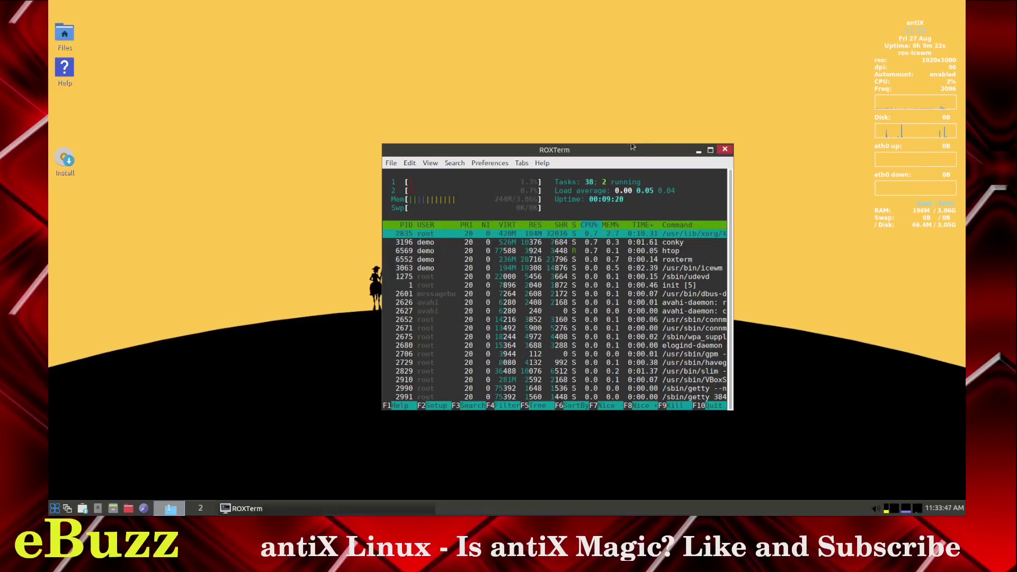
Move the htop terminal up and left, then close it
{"action": "left_click_drag", "start_coordinate": [642, 150], "coordinate": [570, 86]}
{"action": "left_click", "coordinate": [653, 85]}
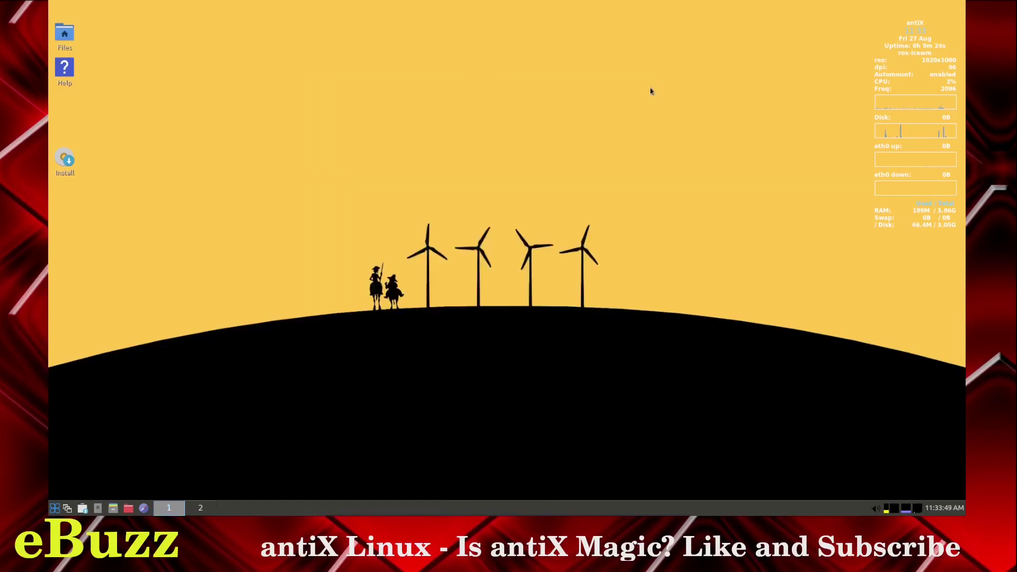